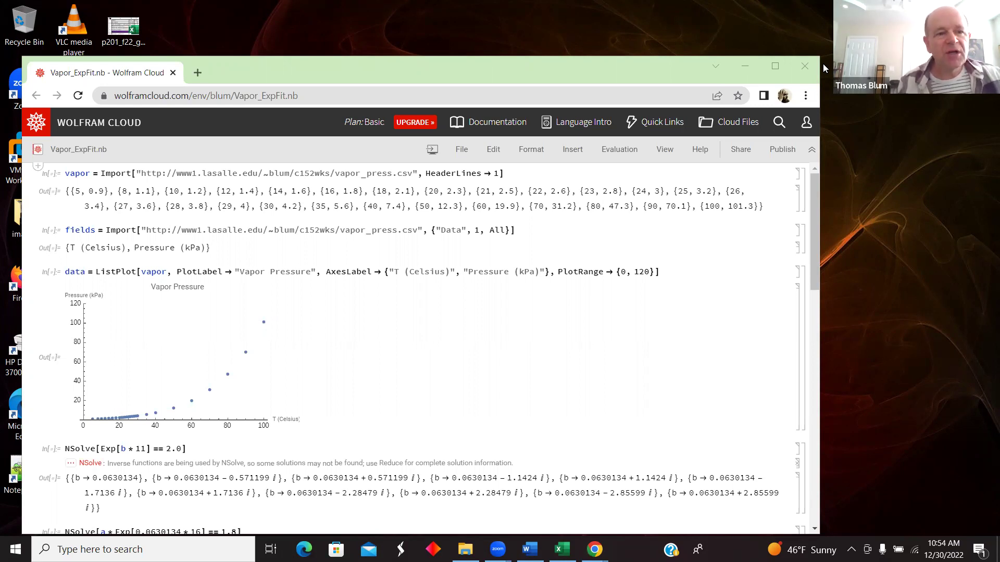
Evaluate the vapor = Import[...] cell to return the temperature–pressure pair list
click(561, 175)
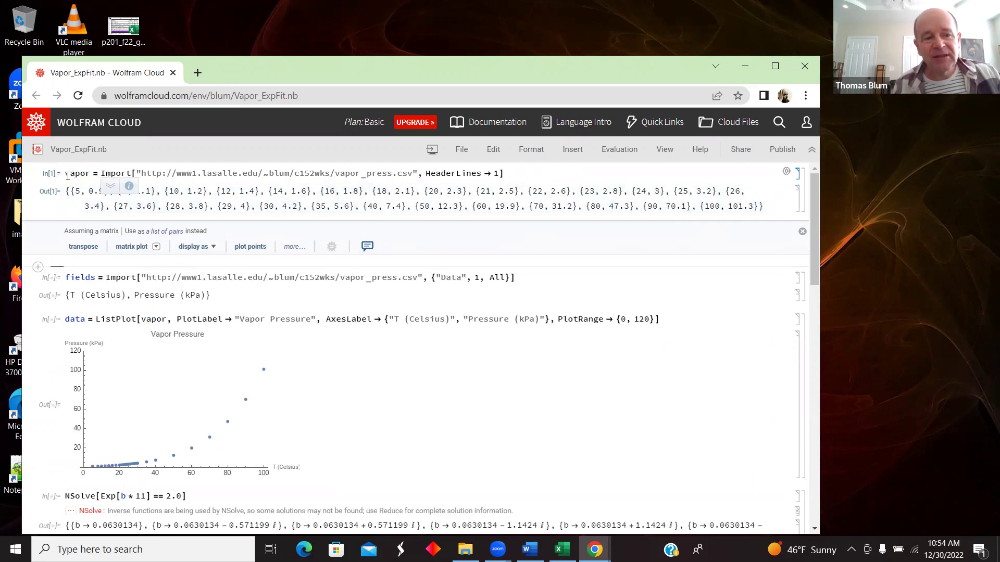
Add the missing closing brace to the fields = Import[...] line and evaluate it, returning {T (Celsius), Pressure (kPa)}
key(ctrl+c)
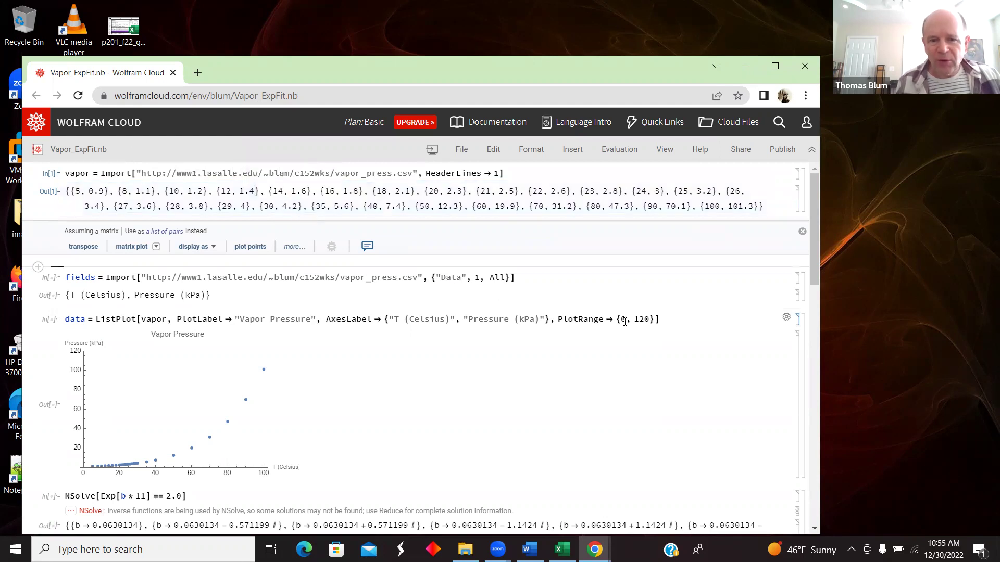
click(508, 277)
text(})
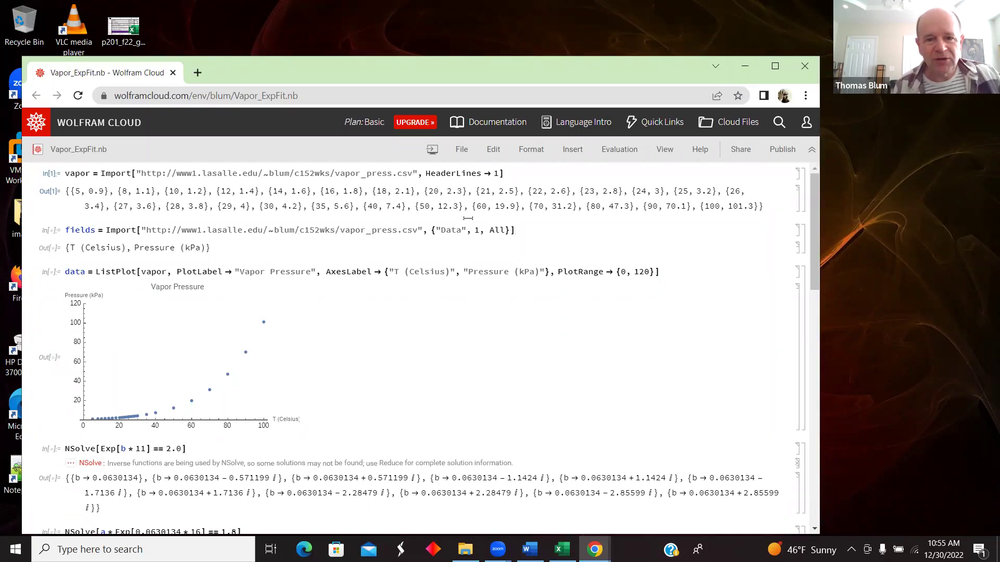
click(499, 234)
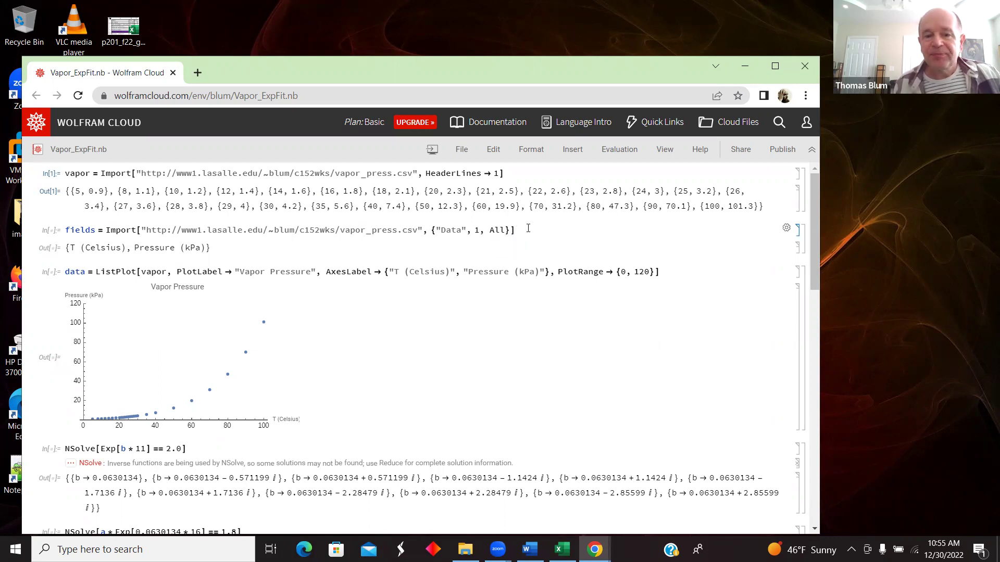
click(526, 227)
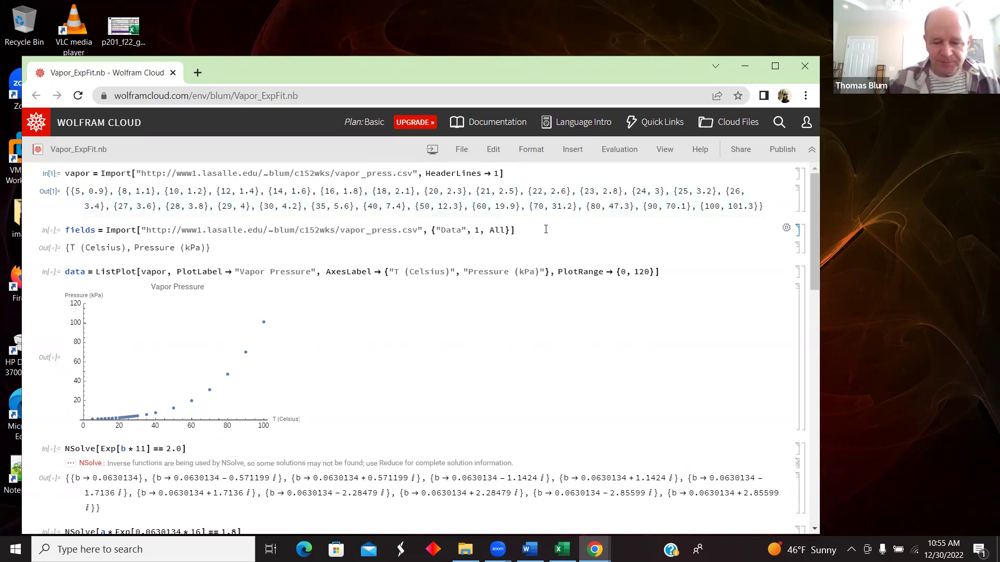
key(shift+Return)
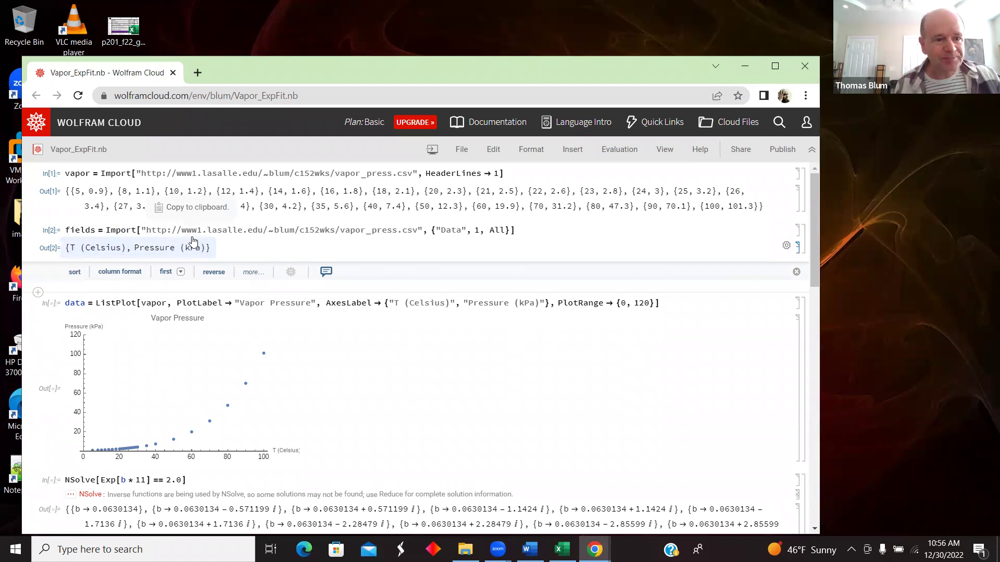
Evaluate the data = ListPlot[...] cell to draw the labeled Vapor Pressure scatter plot with PlotRange {0, 120}
drag(815, 240, 821, 254)
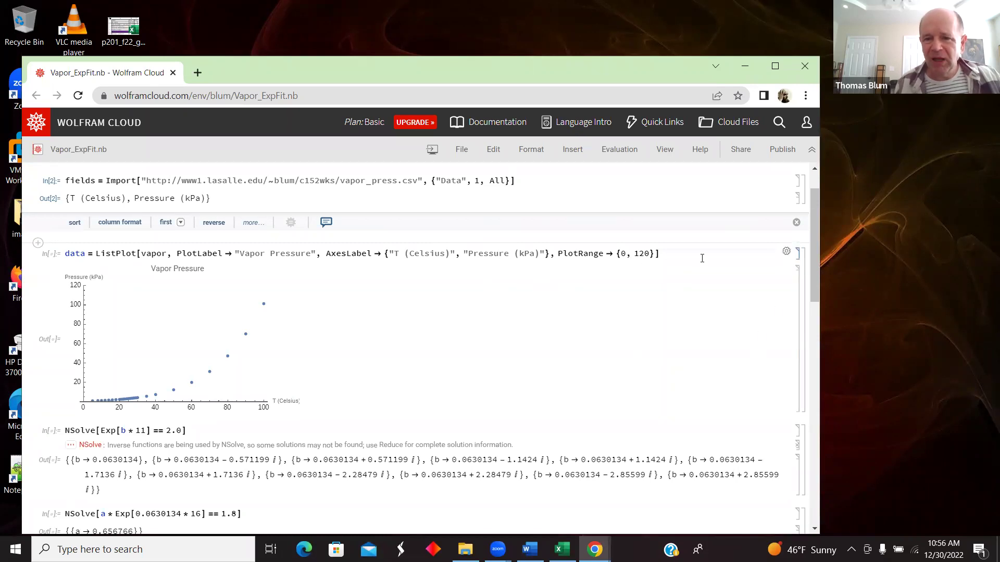
scroll(812, 235, up, 1)
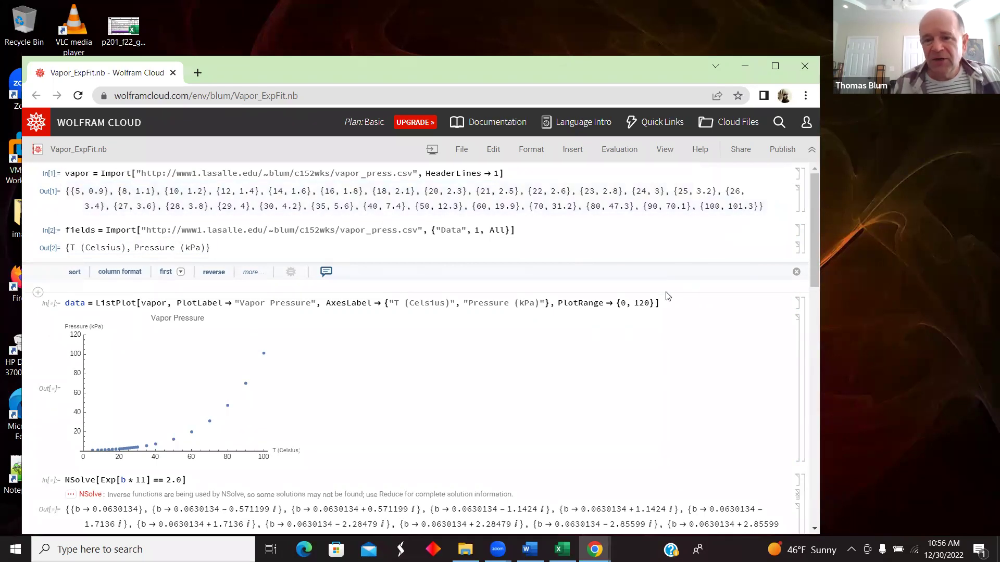
click(642, 303)
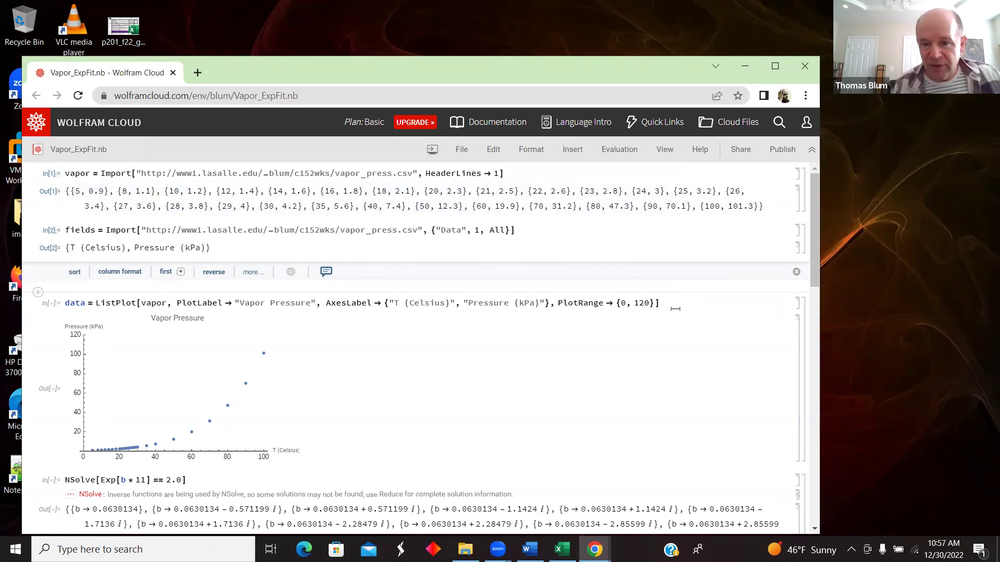
click(563, 304)
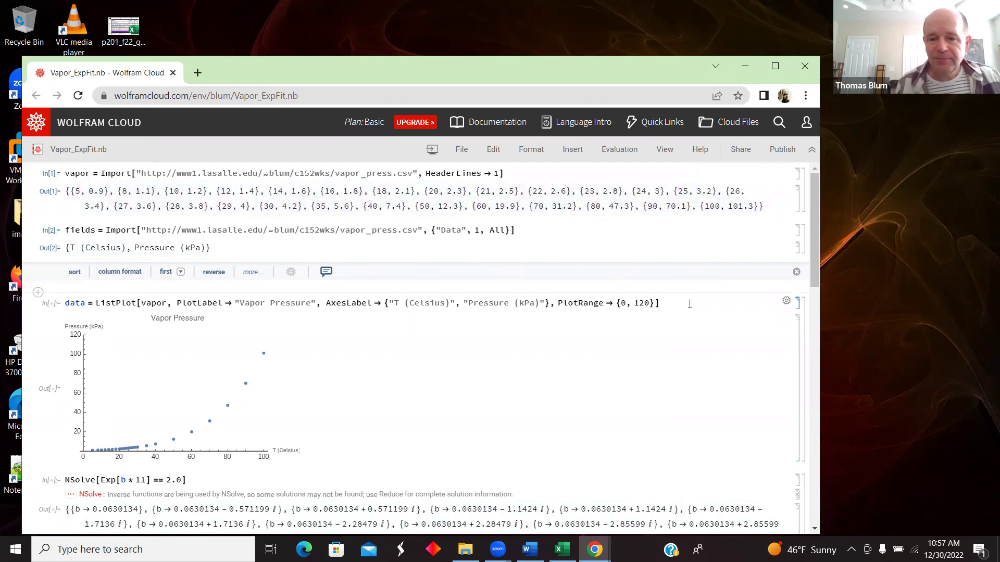
click(690, 304)
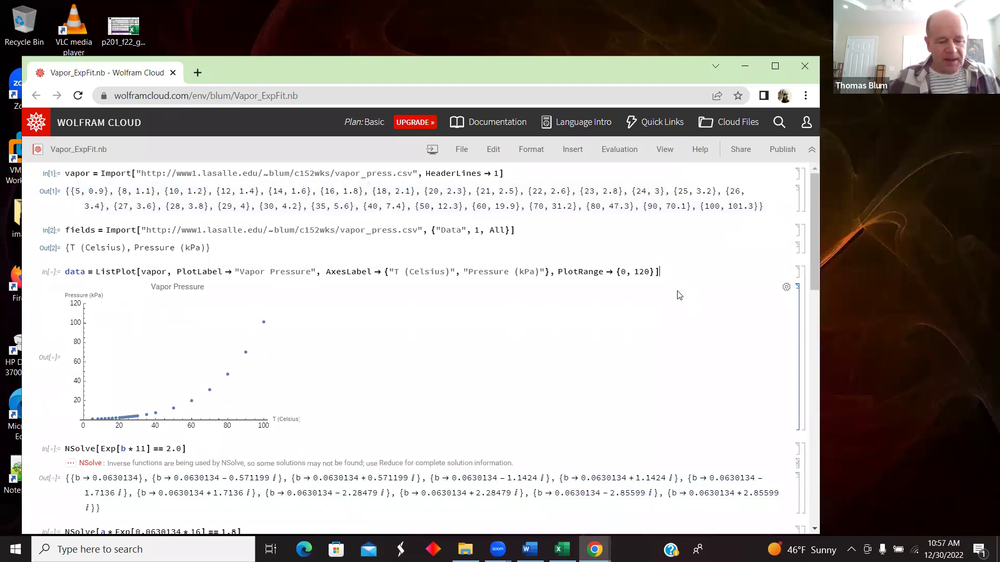
key(shift+Return)
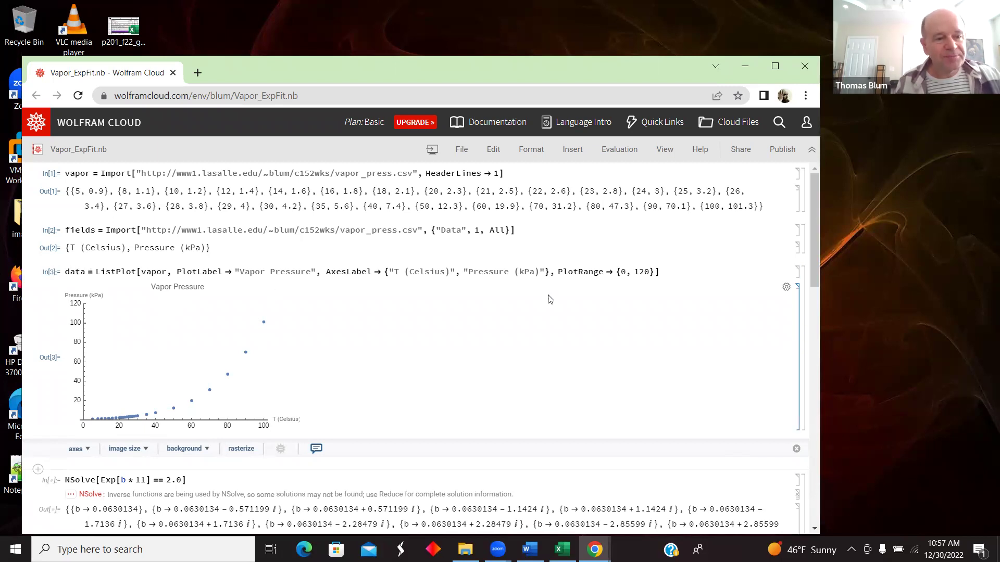
drag(816, 258, 816, 268)
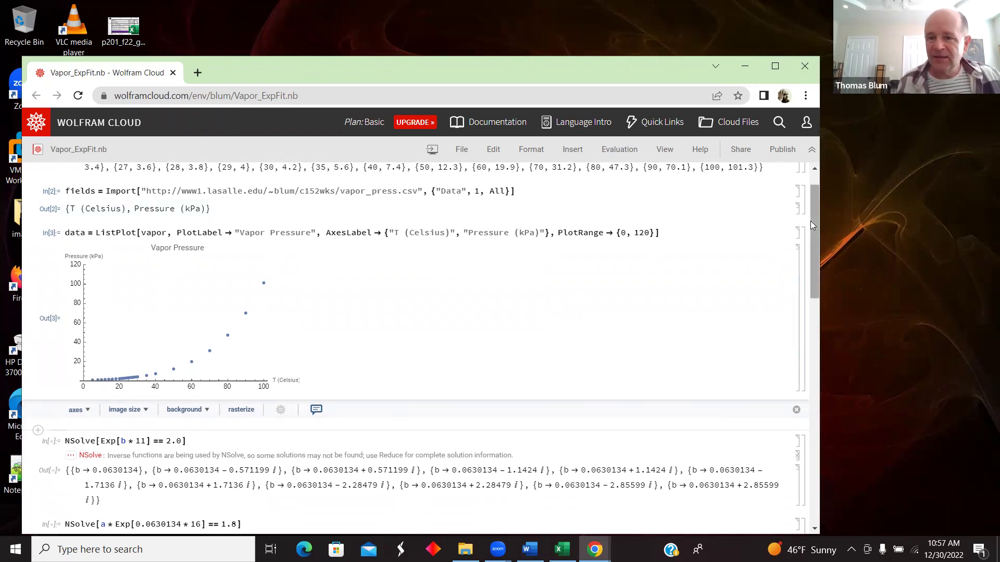
mouse_move(811, 221)
mouse_down()
mouse_move(814, 256)
mouse_move(814, 209)
mouse_up()
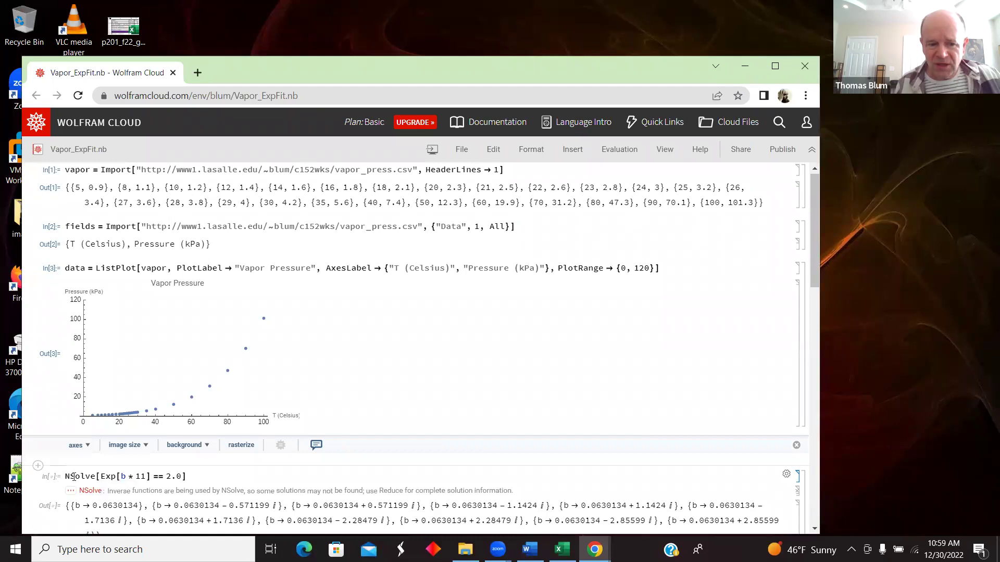
Evaluate NSolve[Exp[b*11] == 2.0], giving b ≈ 0.0630134
click(1, 77)
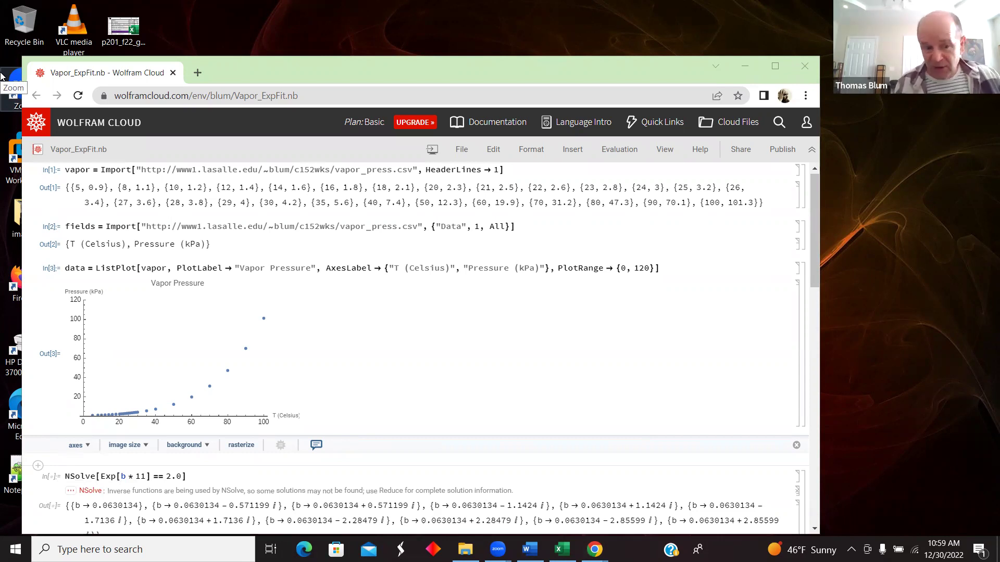
click(222, 477)
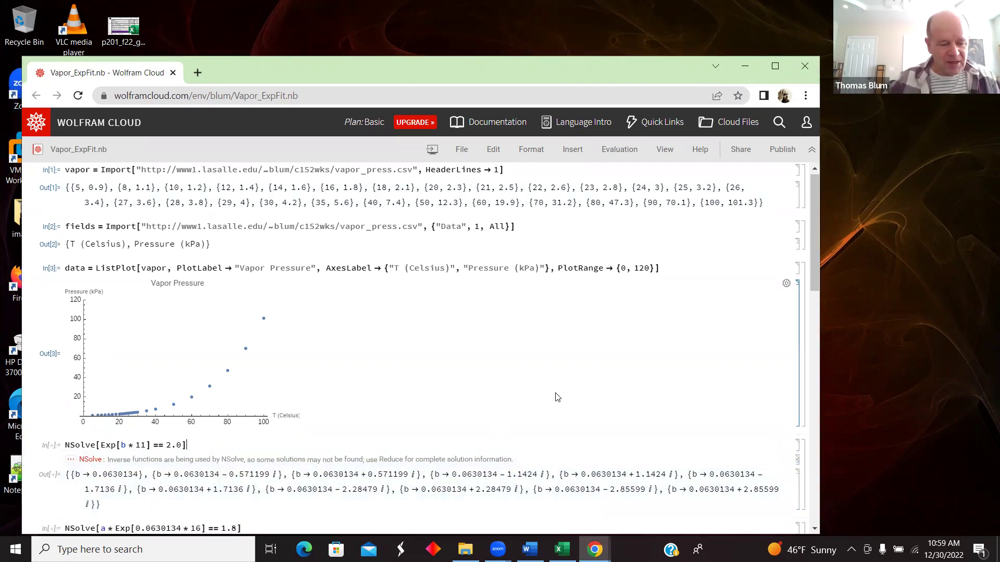
key(shift+Return)
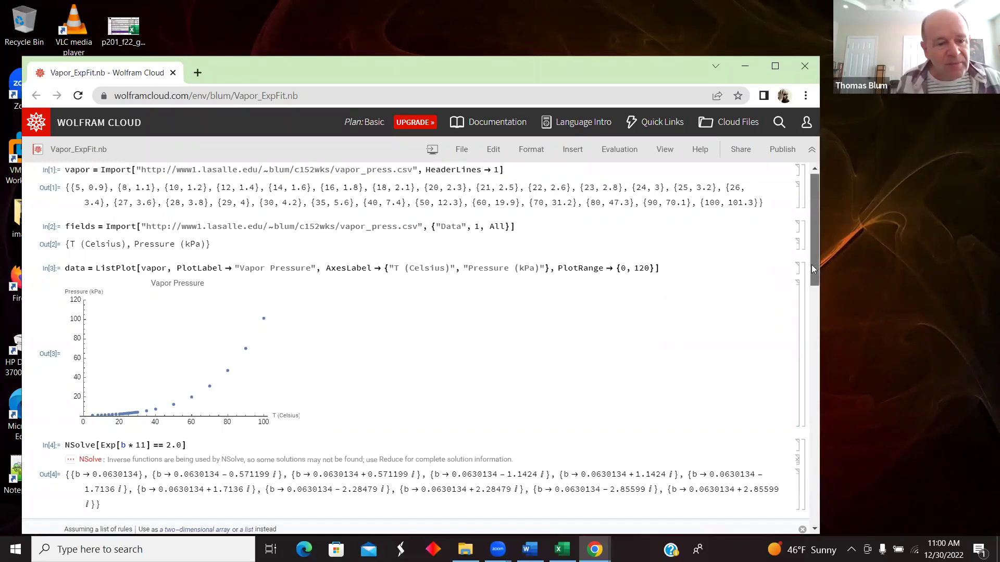
drag(811, 265, 814, 289)
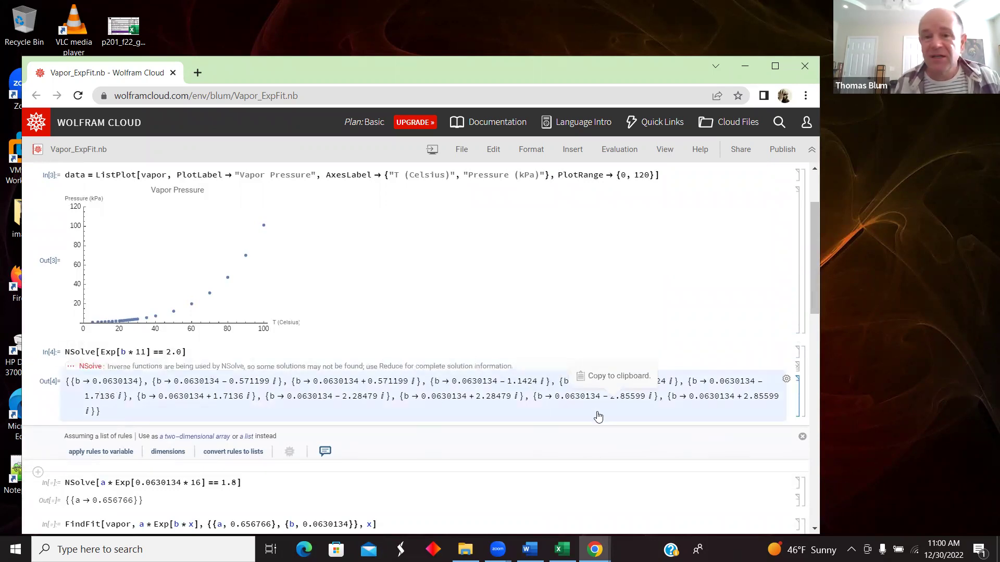
drag(816, 276, 817, 303)
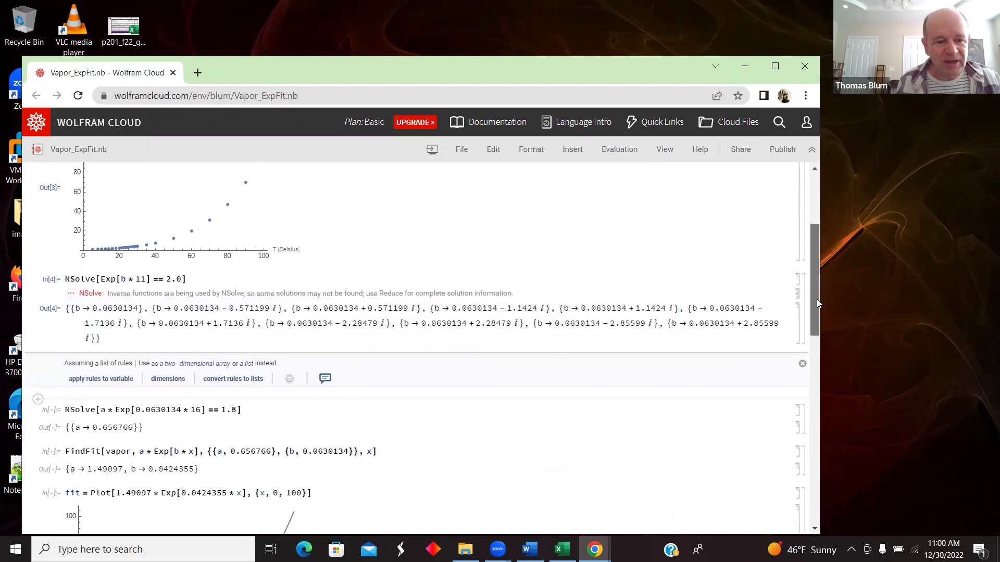
scroll(809, 235, up, 3)
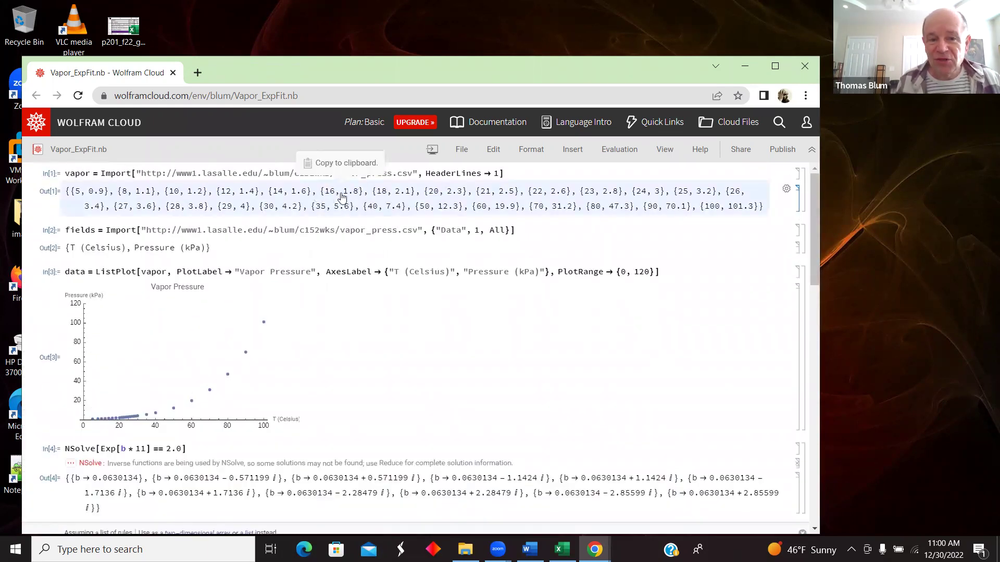
drag(816, 272, 843, 345)
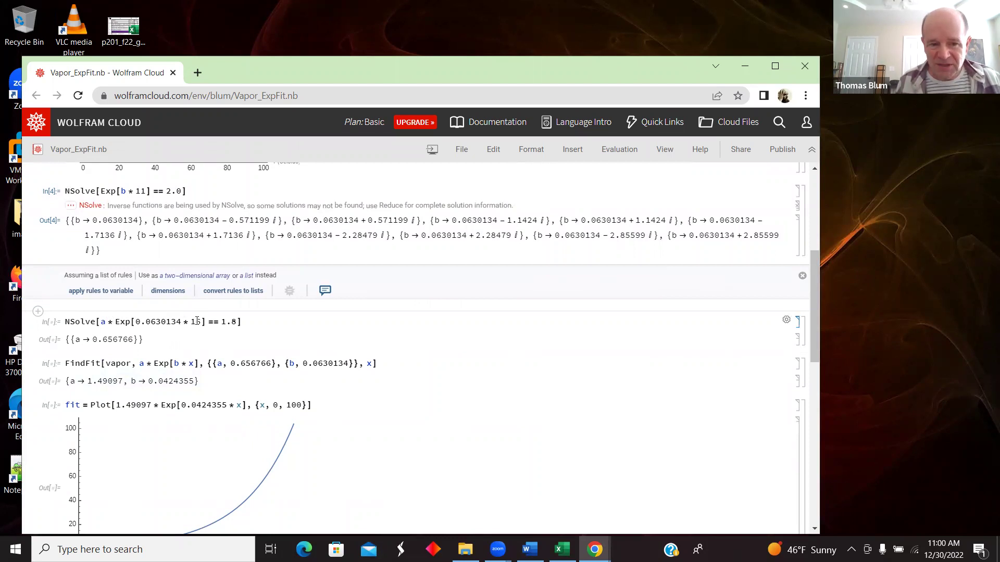
Evaluate NSolve[a*Exp[0.0630134*16] == 1.8] to get a → 0.656766
click(261, 325)
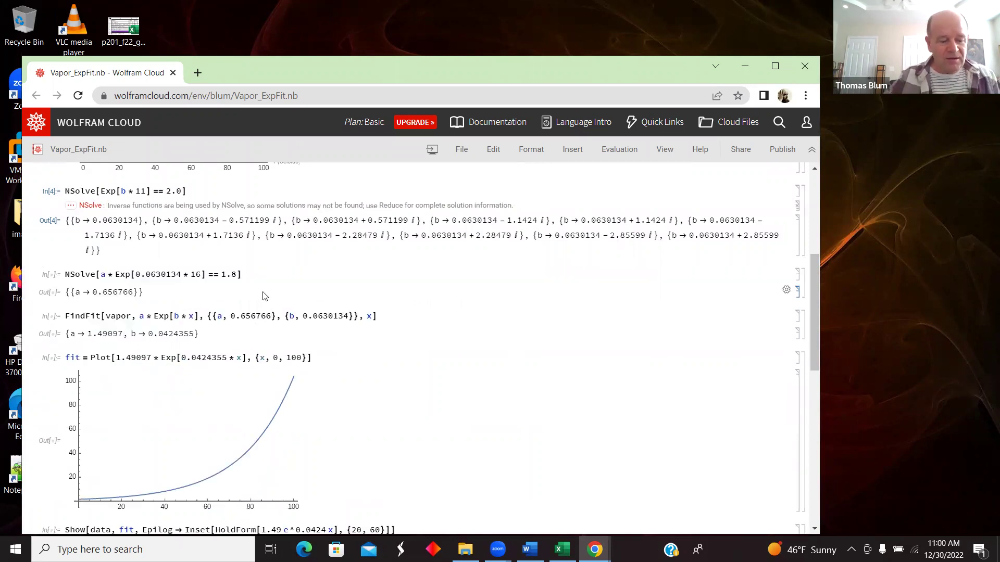
key(shift+Return)
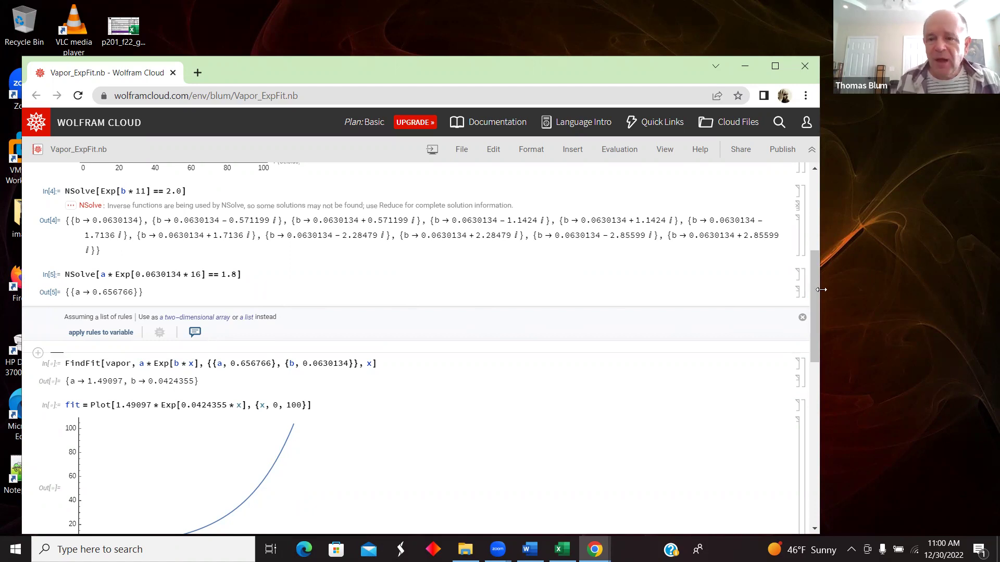
drag(814, 286, 815, 310)
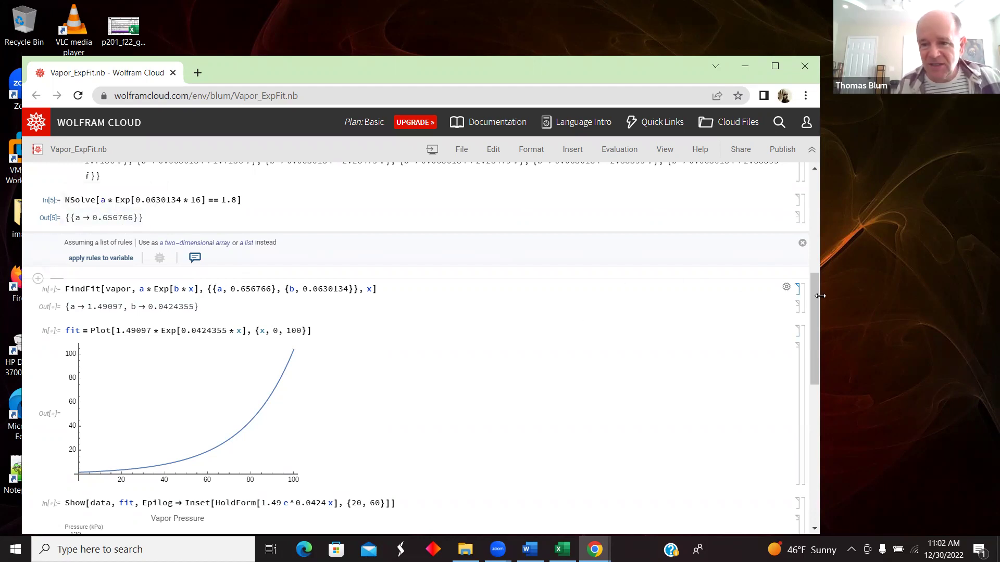
Close the 'Assuming a list of rules' suggestion bar below the a → 0.656766 result
drag(814, 296, 810, 271)
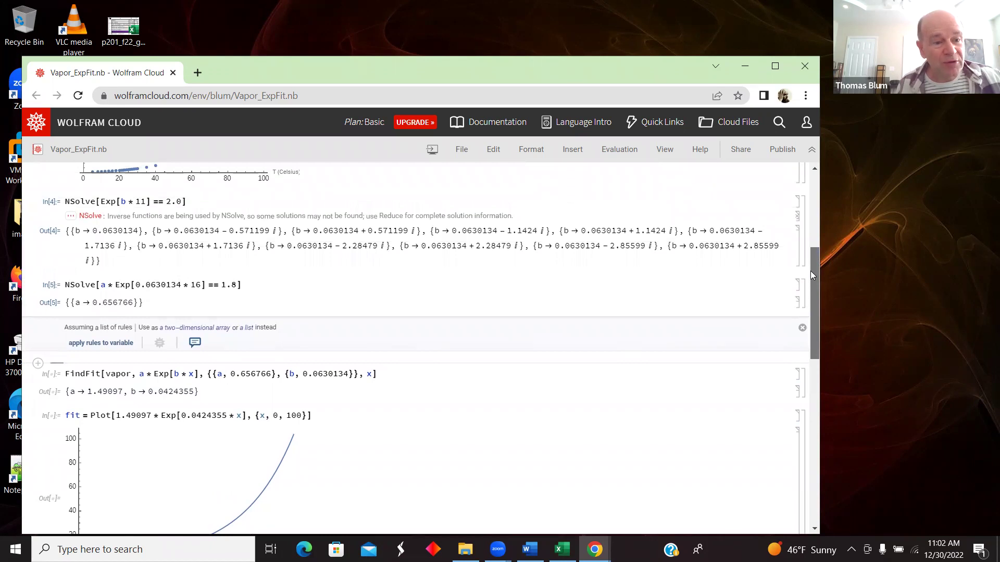
drag(810, 271, 821, 305)
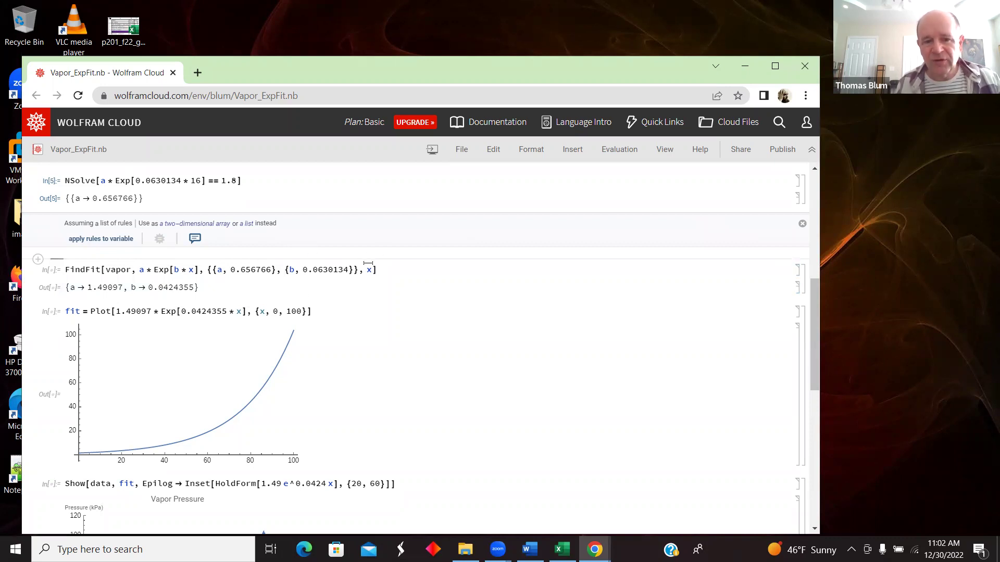
click(388, 269)
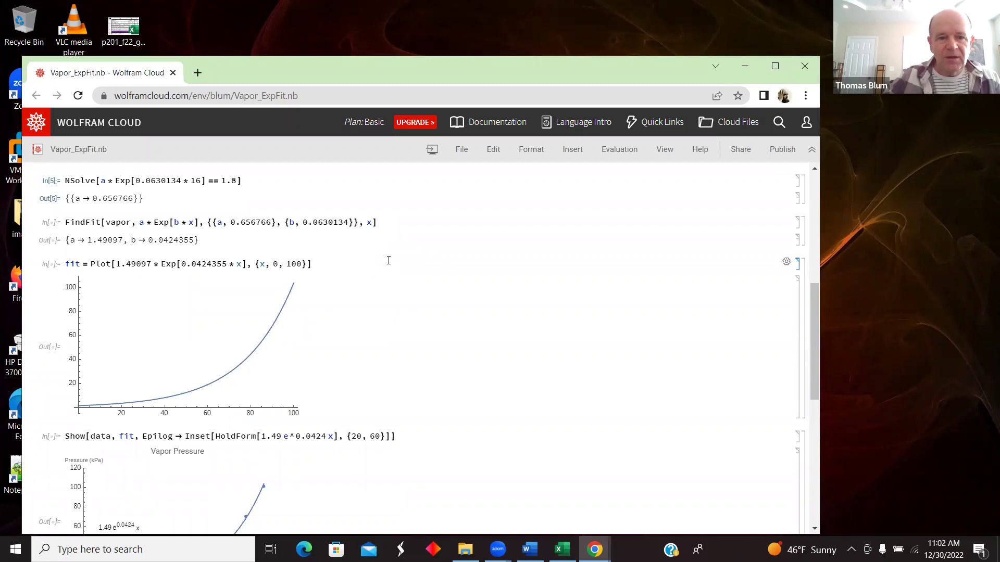
Re-run FindFit to get a → 1.49097, b → 0.0424355, and close its suggestion bar
key(shift+Return)
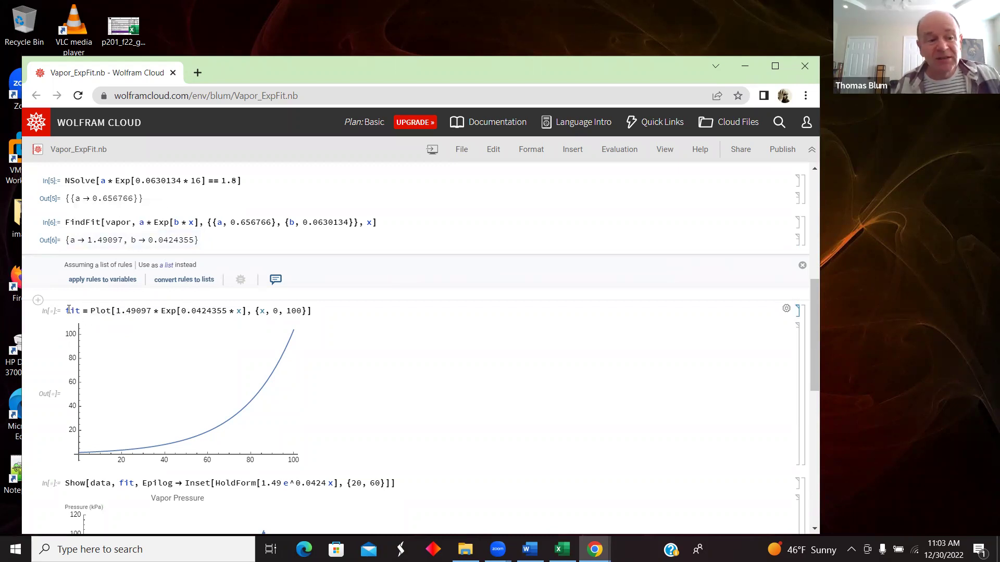
click(121, 311)
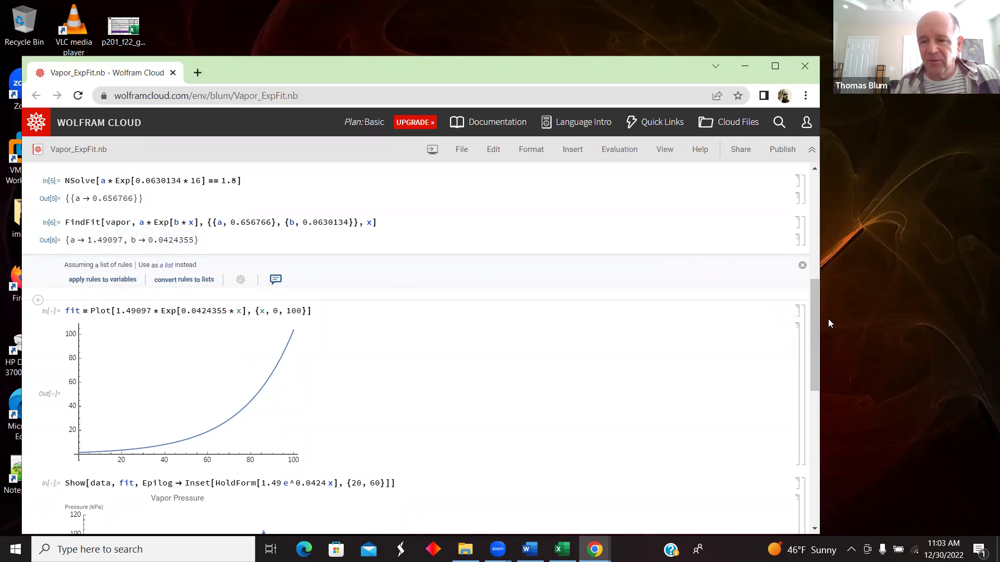
scroll(188, 460, up, 7)
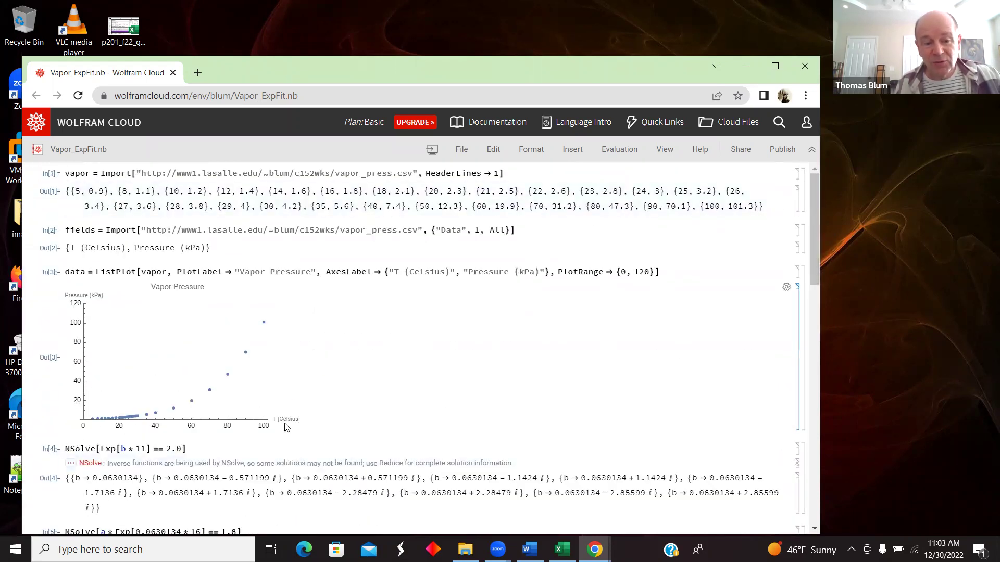
drag(816, 253, 828, 370)
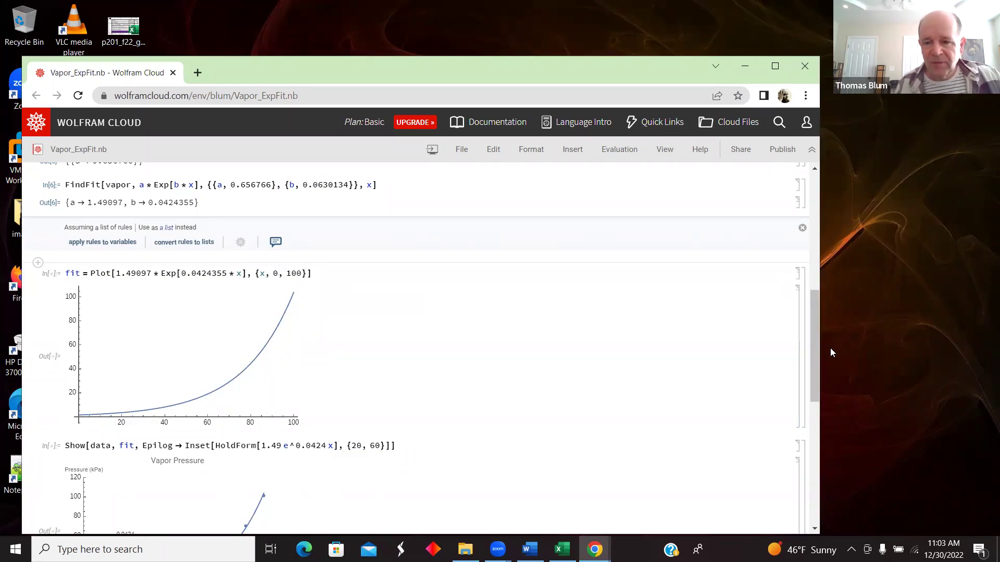
drag(815, 340, 793, 210)
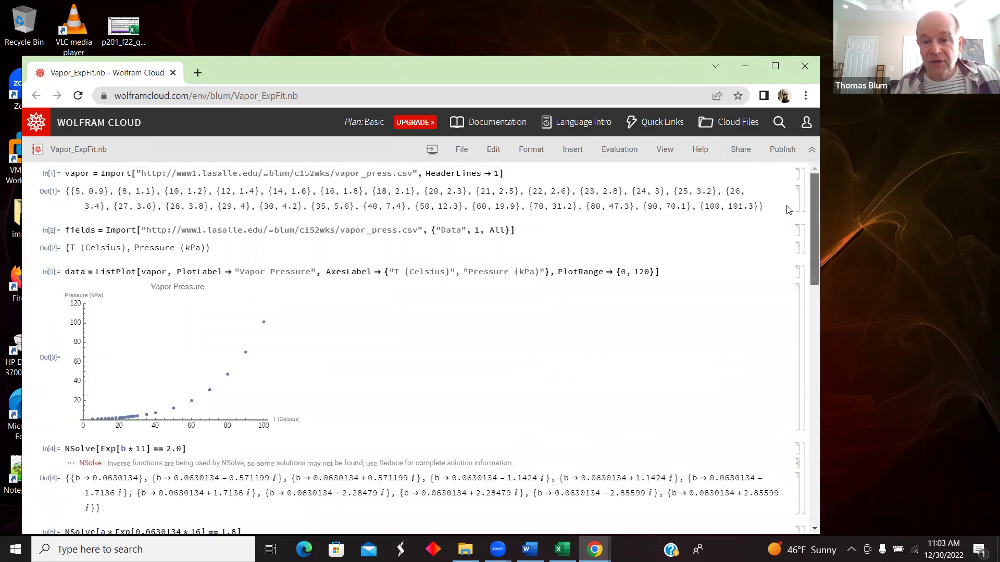
drag(818, 259, 821, 363)
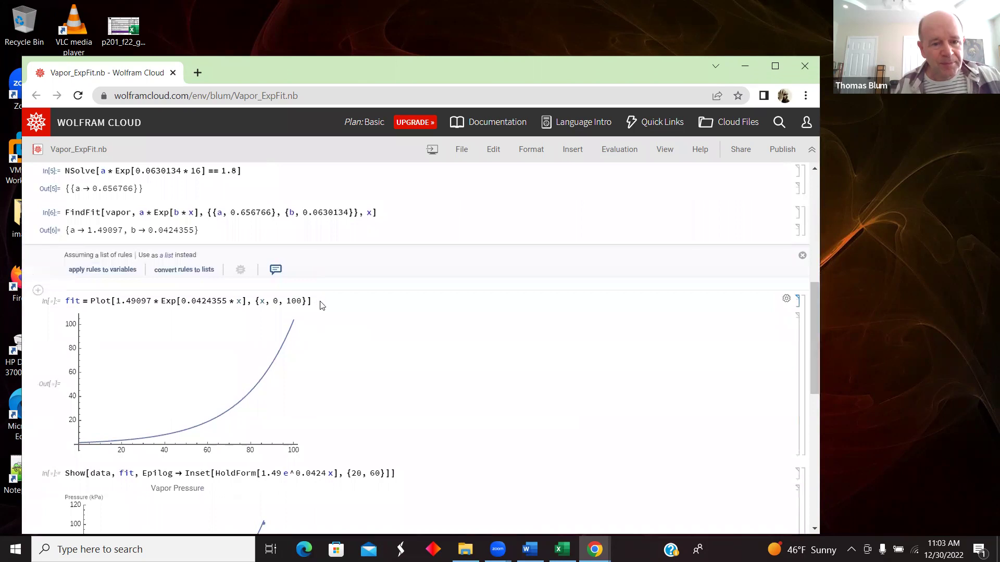
click(319, 303)
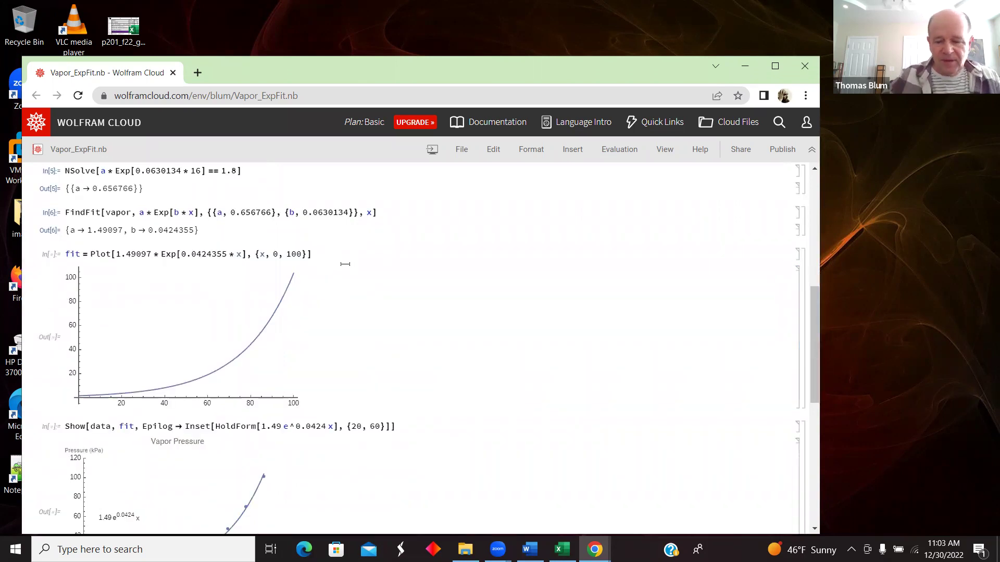
Evaluate the fit Plot of 1.49097 Exp[0.0424355 x] over 0–100 and scroll to the Show output
key(shift+Return)
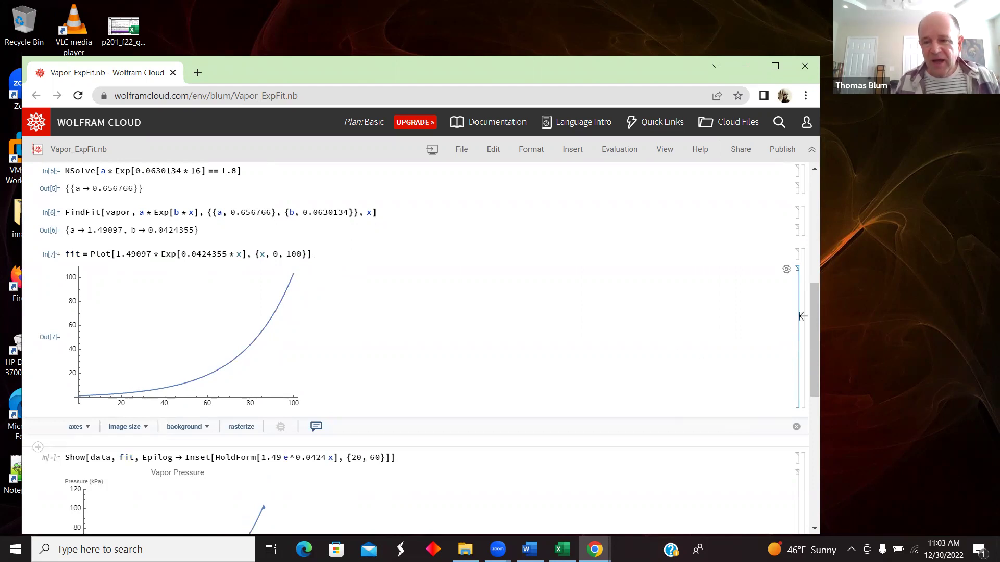
drag(813, 308, 817, 345)
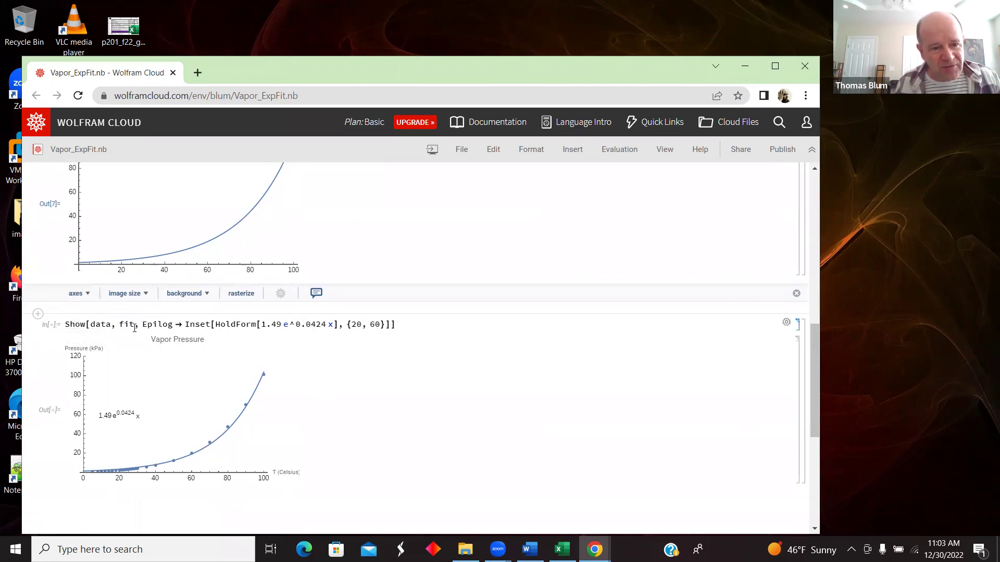
mouse_move(159, 323)
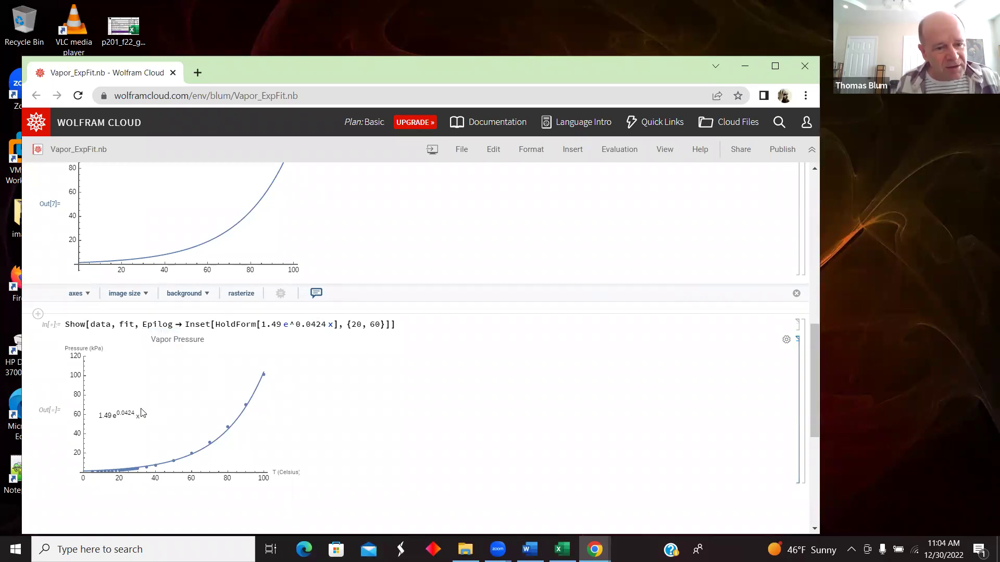
Add parentheses to the Show cell's inset label so it reads 1.49 e^(0.0424 x)
click(294, 326)
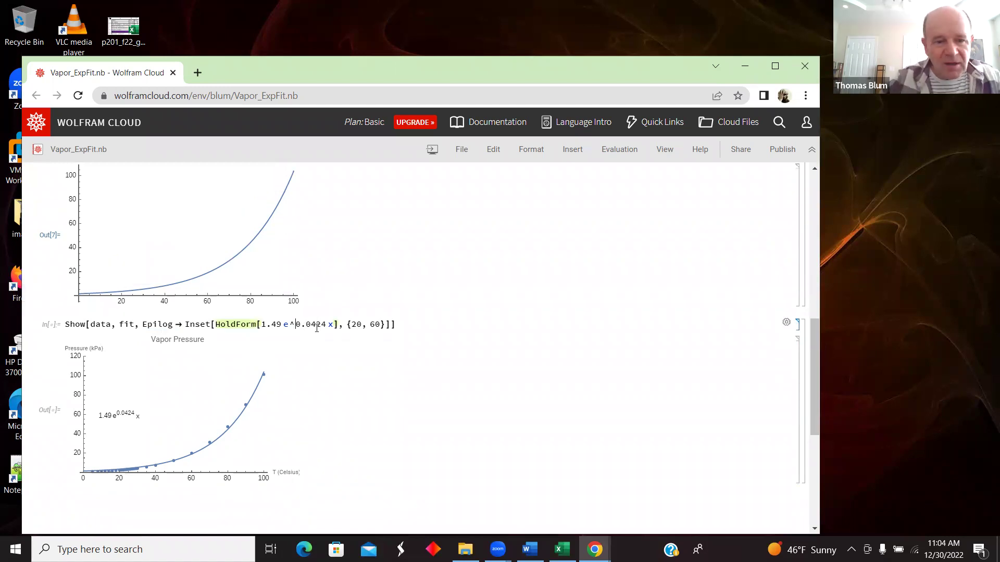
text(()
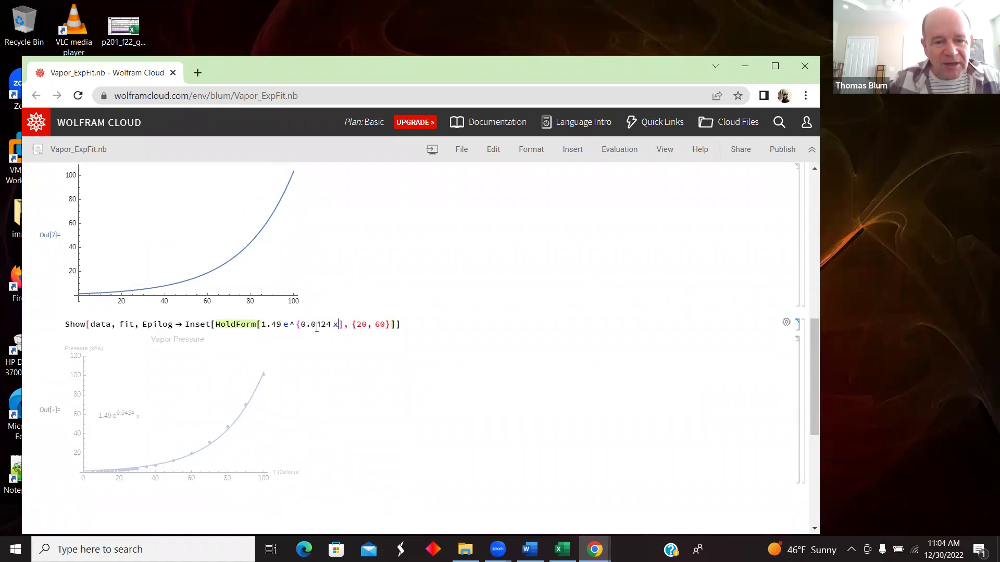
text())
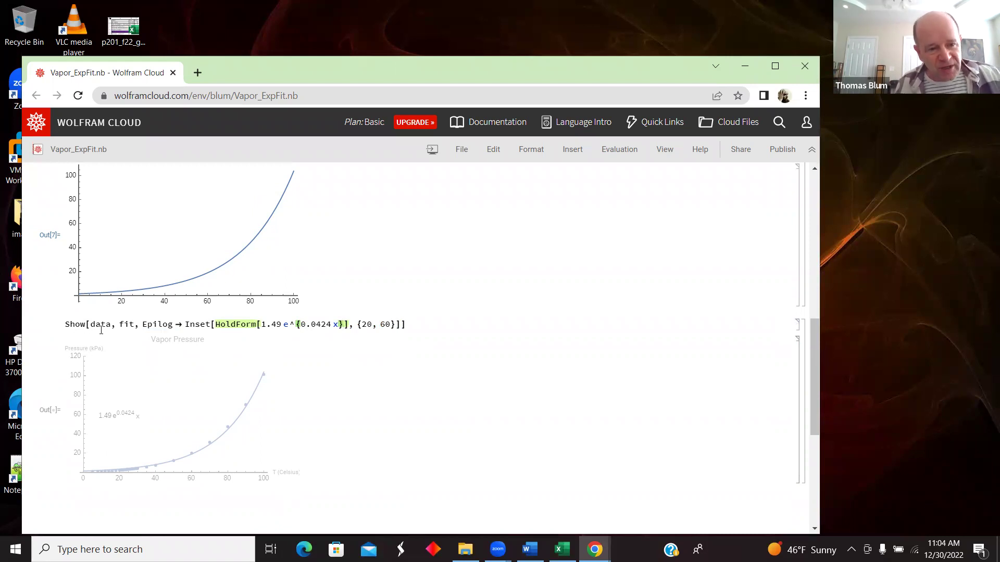
click(160, 325)
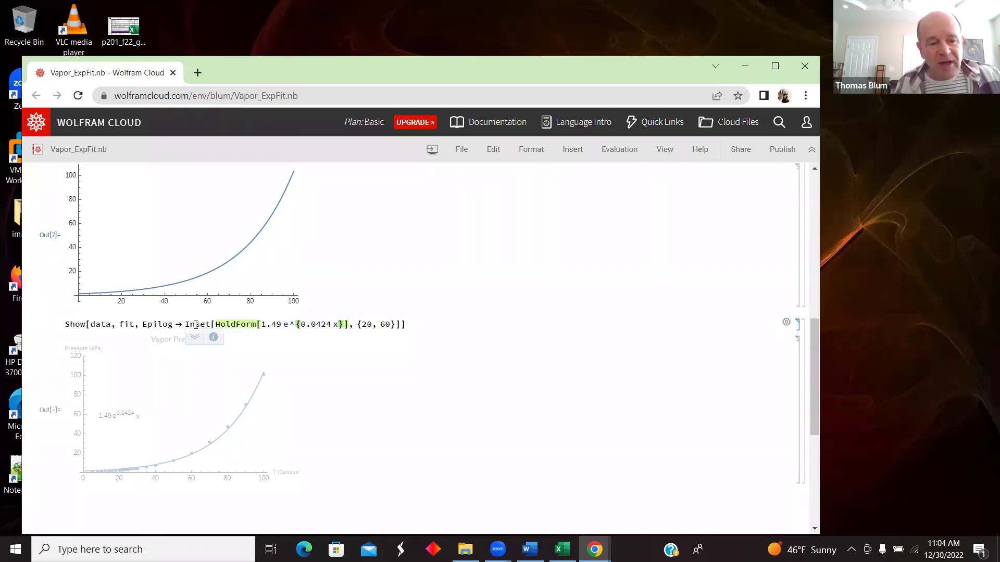
mouse_move(189, 324)
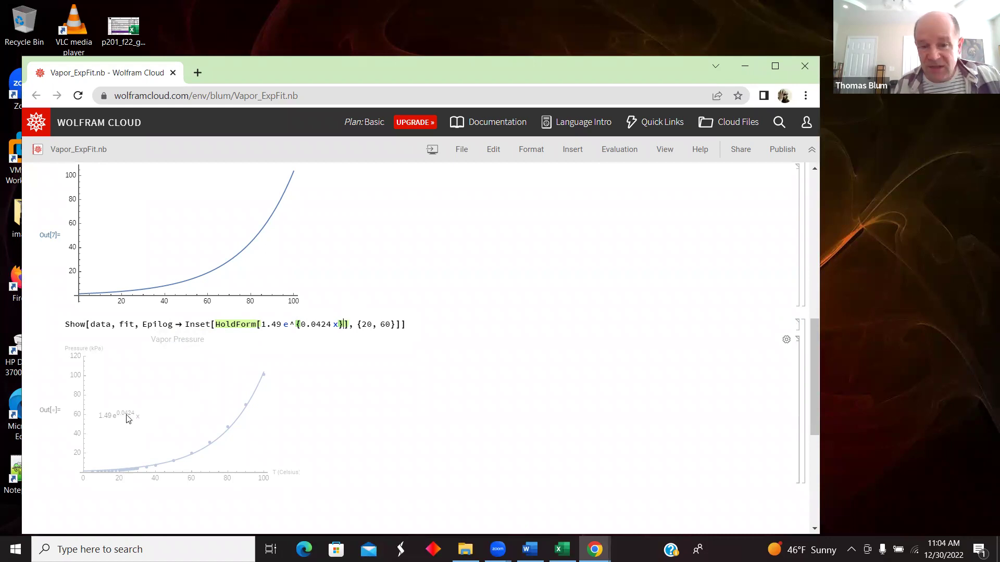
click(453, 325)
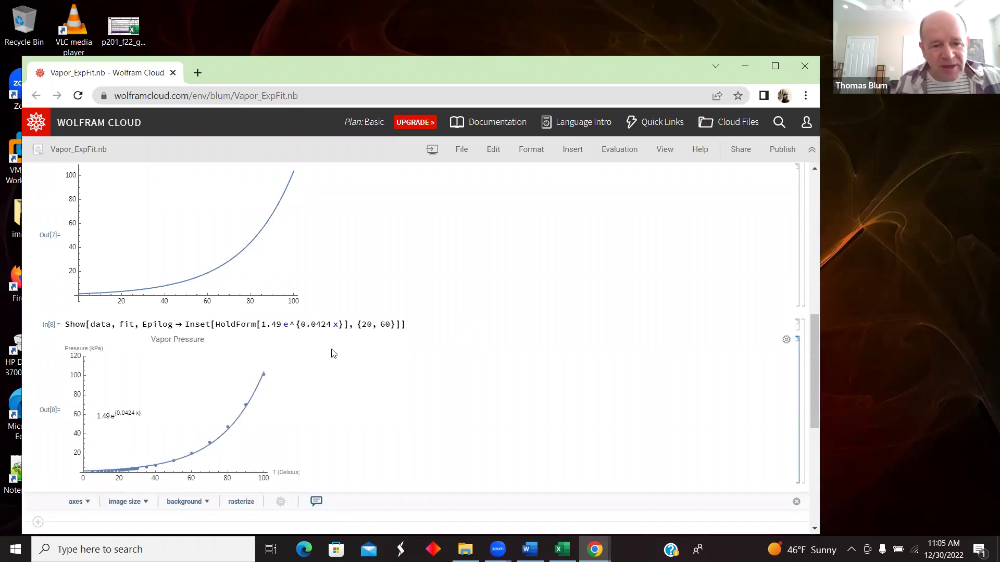
click(341, 325)
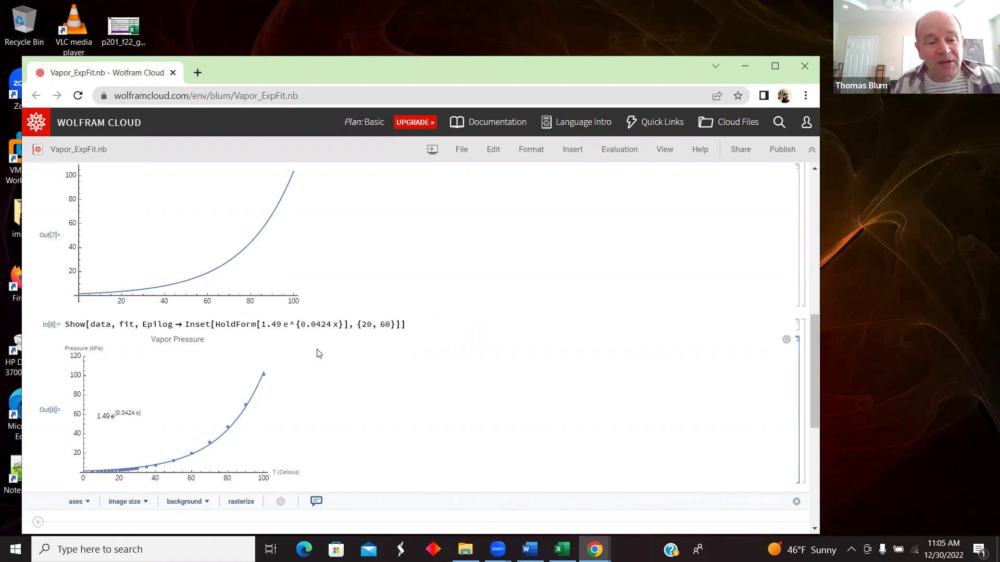
Replace e^{0.0424 x} in the HoldForm label with exp[0.0424 x], giving 1.49 exp(0.0424 x)
click(302, 326)
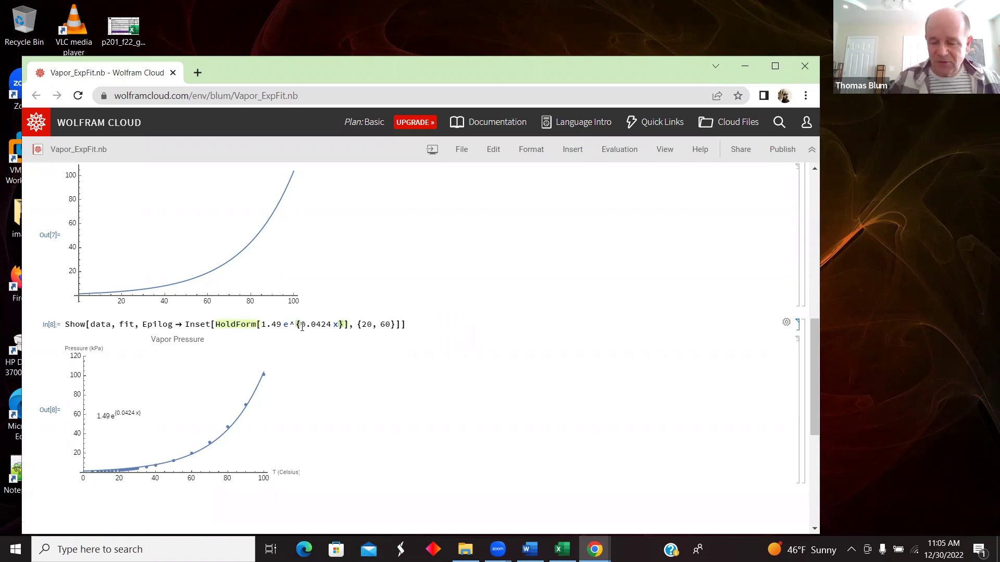
key(BackSpace)
key(BackSpace)
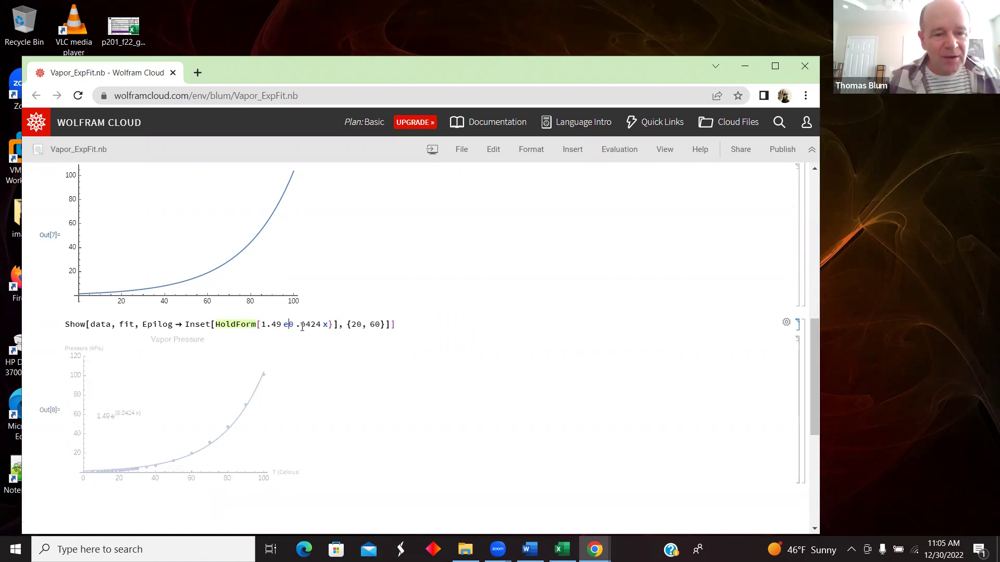
text(xp)
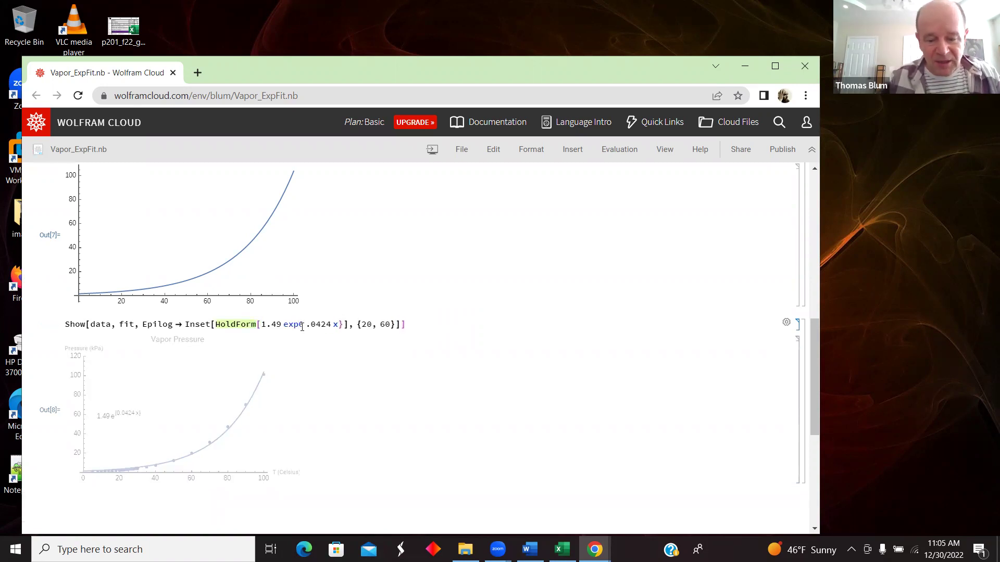
text([0)
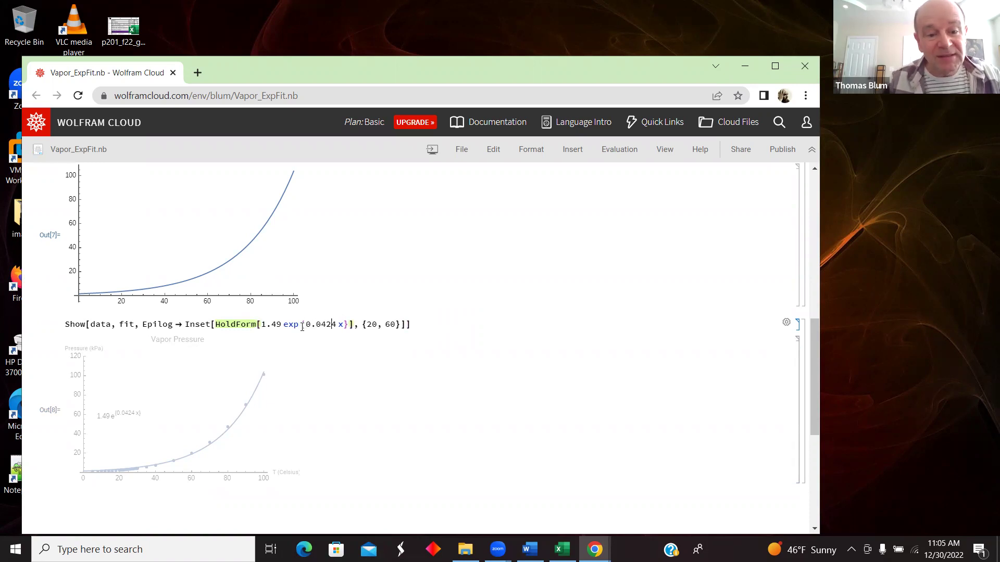
key(BackSpace)
text())
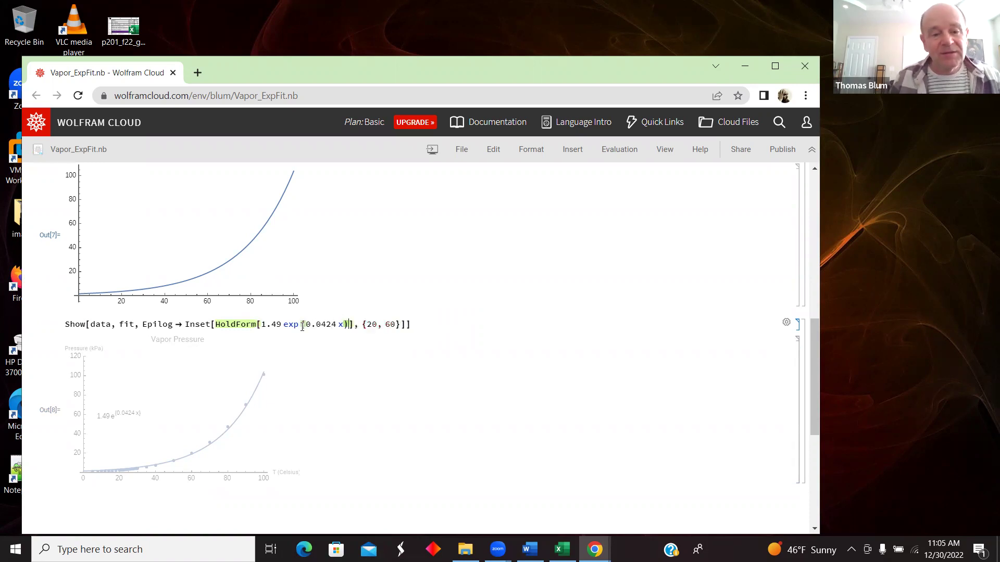
click(435, 324)
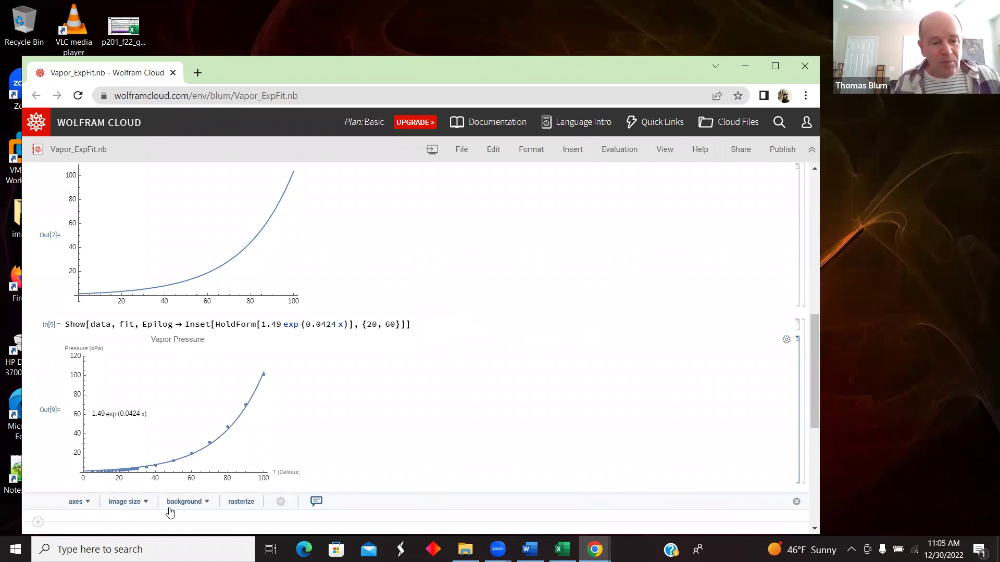
Review the FindFit output and plot, then switch to the vapor_press.csv Excel workbook
drag(810, 353, 814, 262)
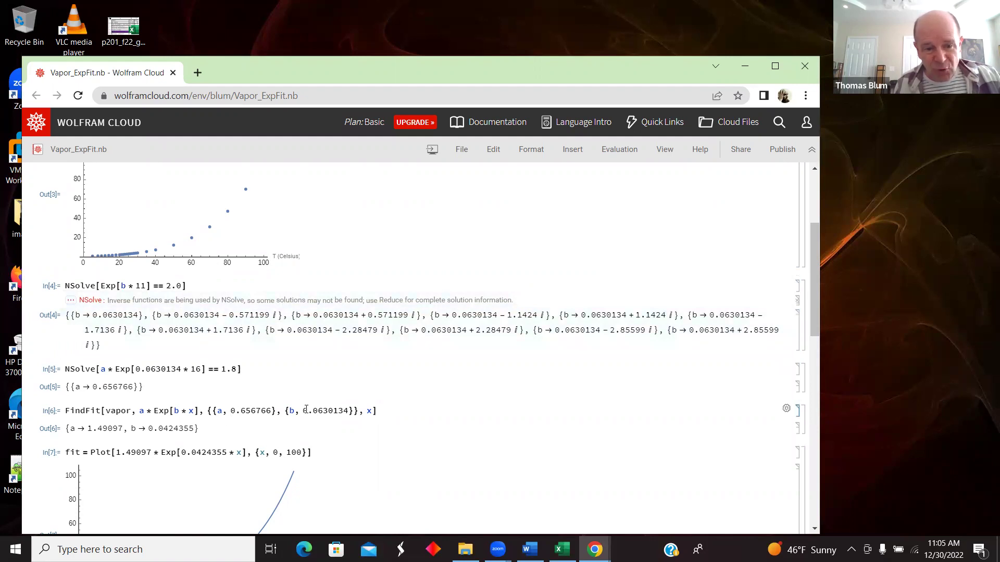
drag(814, 279, 813, 339)
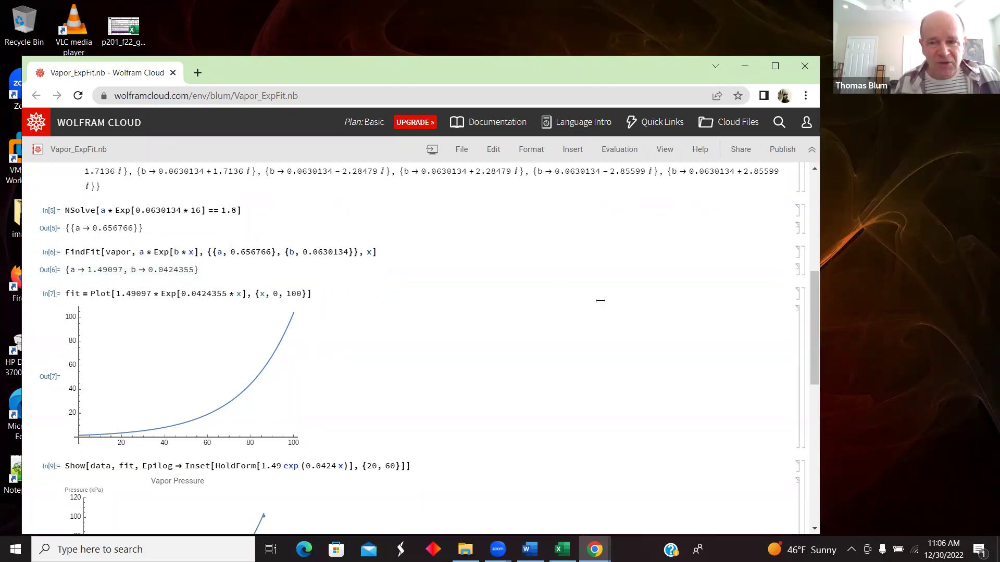
drag(815, 304, 816, 360)
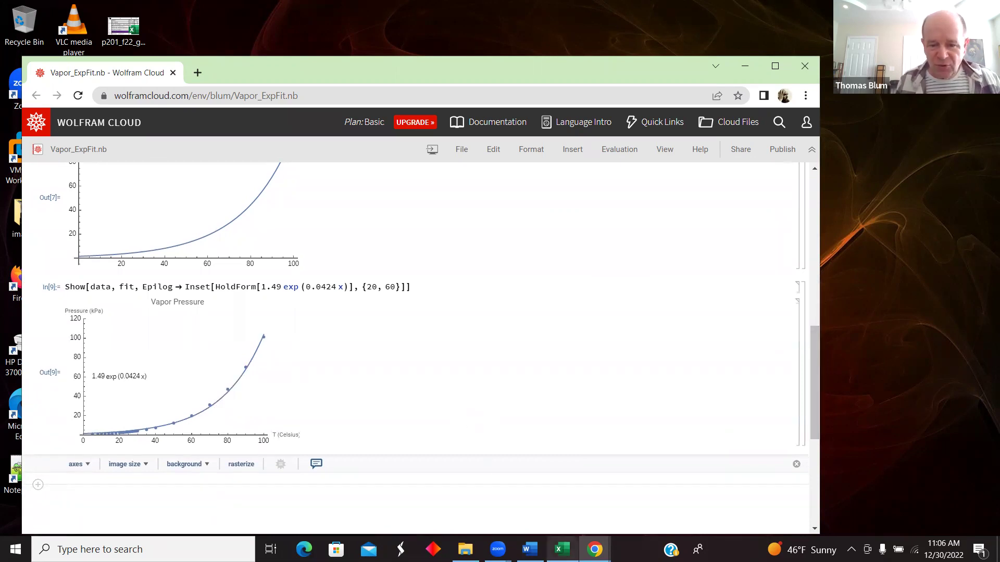
click(562, 550)
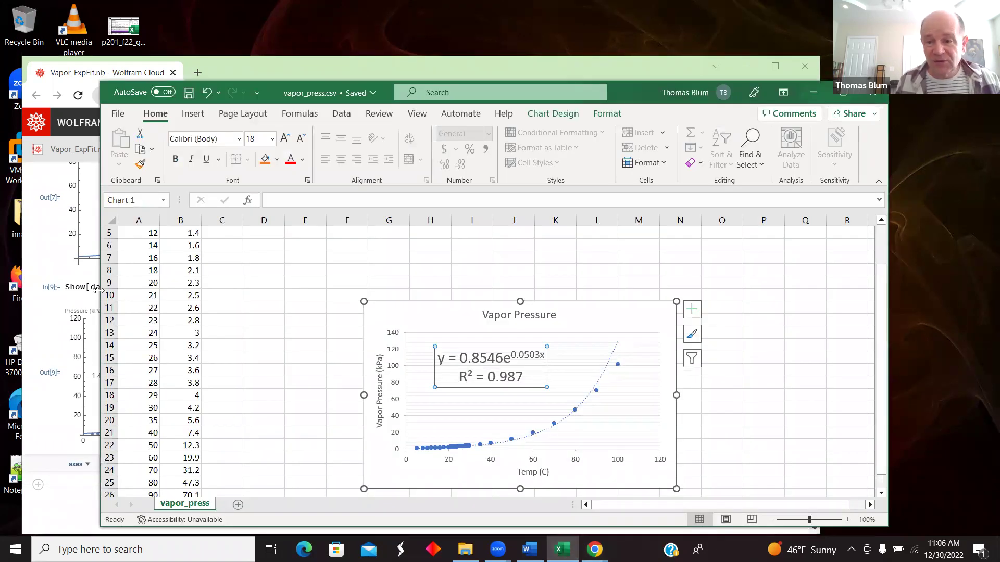
Narrow the Excel window so its y = 0.8546e^0.0503x chart sits beside the notebook
drag(98, 290, 340, 290)
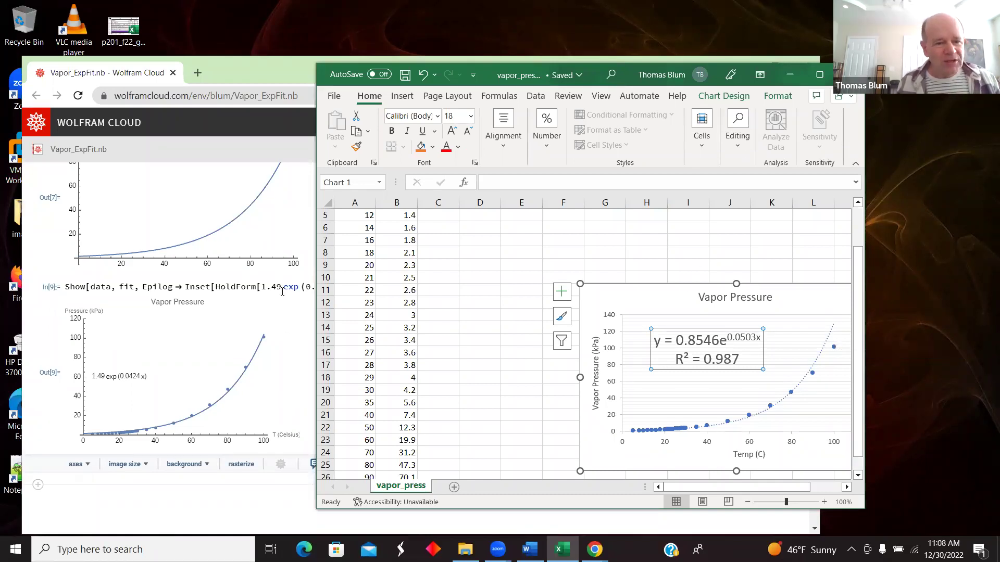
Return to the notebook and settle on the Out[9] plot labeled 1.49 exp(0.0424 x)
click(107, 304)
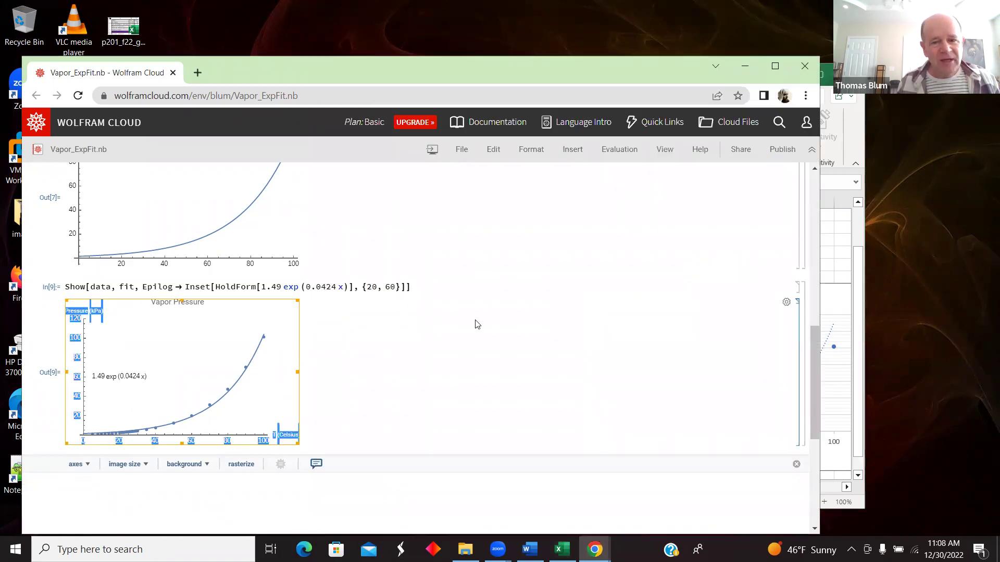
scroll(812, 371, up, 15)
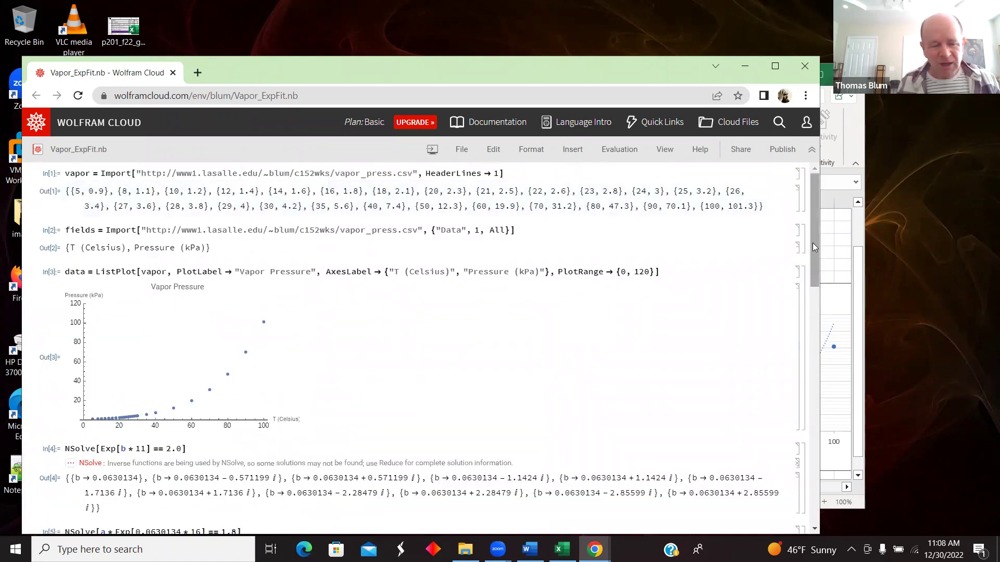
drag(813, 243, 814, 315)
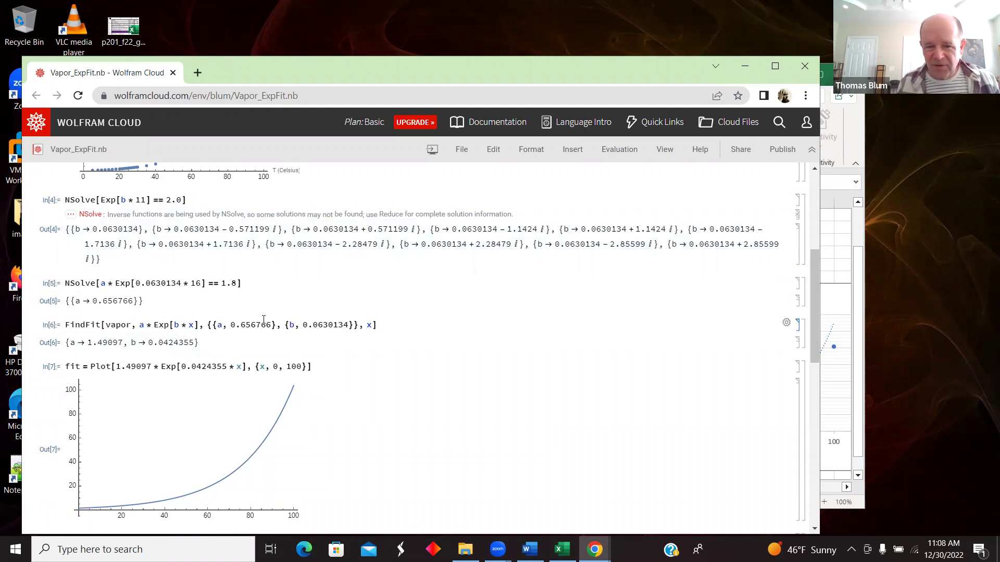
scroll(767, 378, down, 3)
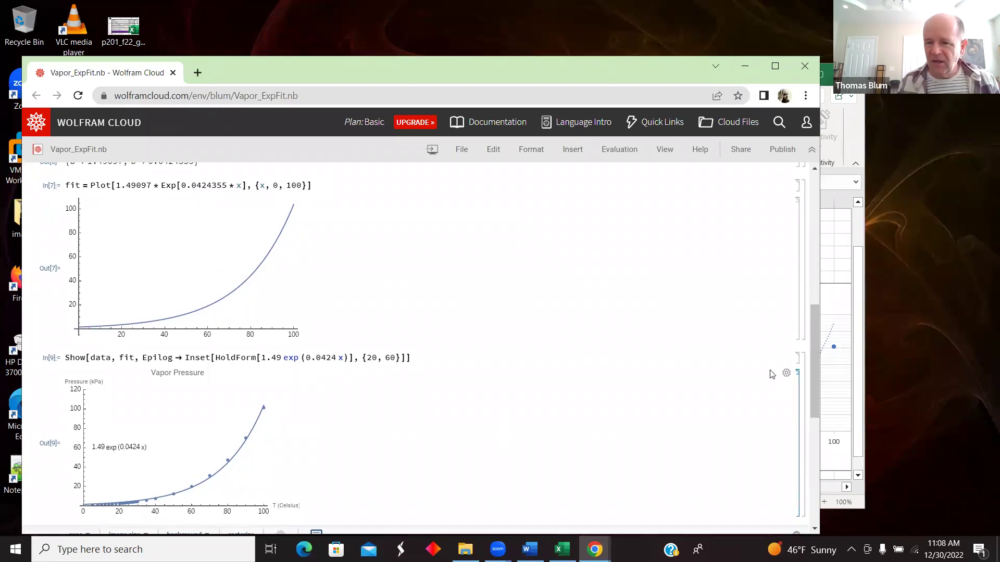
drag(817, 340, 810, 384)
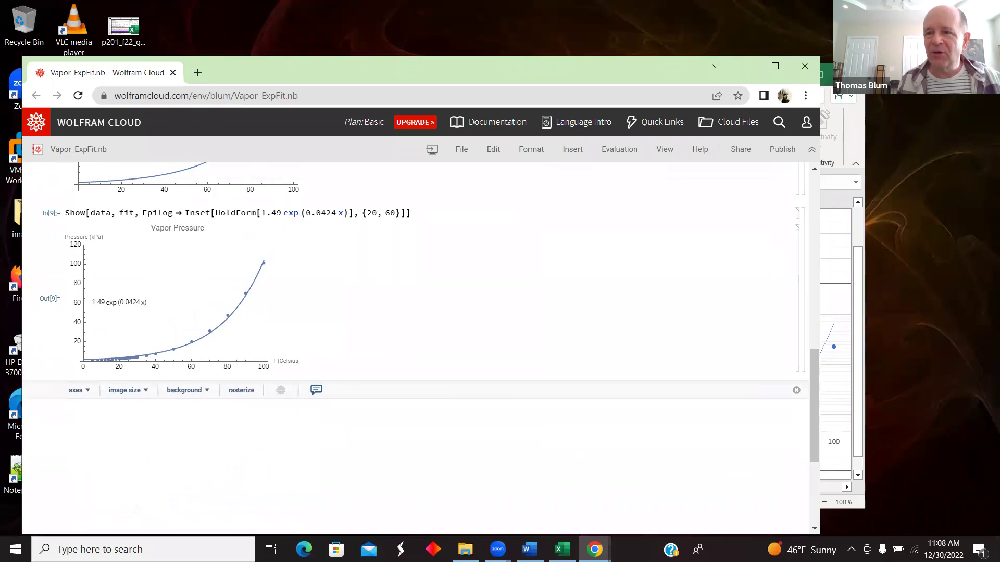